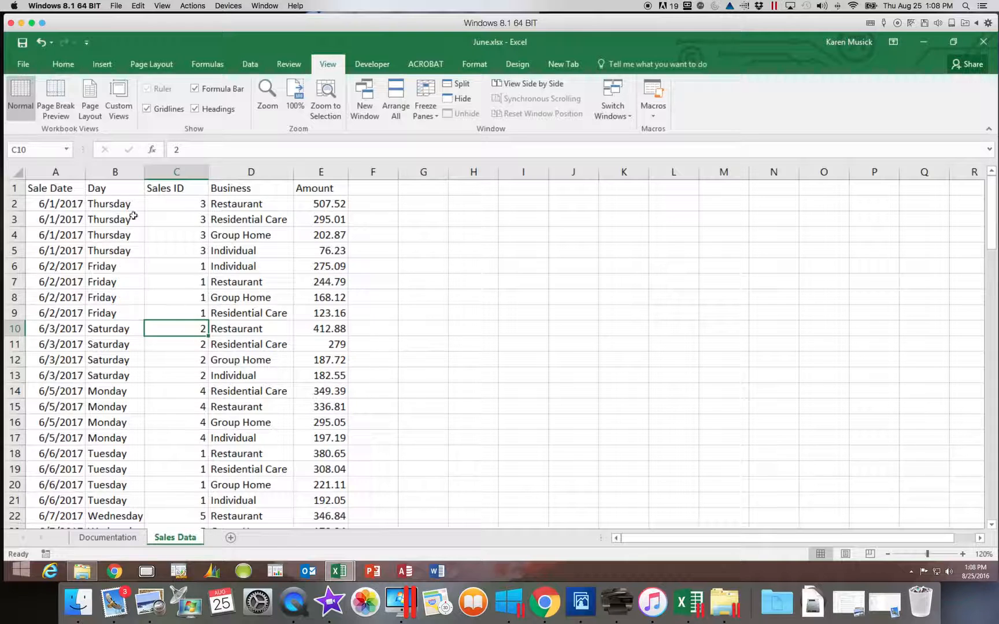
Step: Convert the sales data range A1:E102 into a table with headers
{"action": "left_click", "coordinate": [110, 64]}
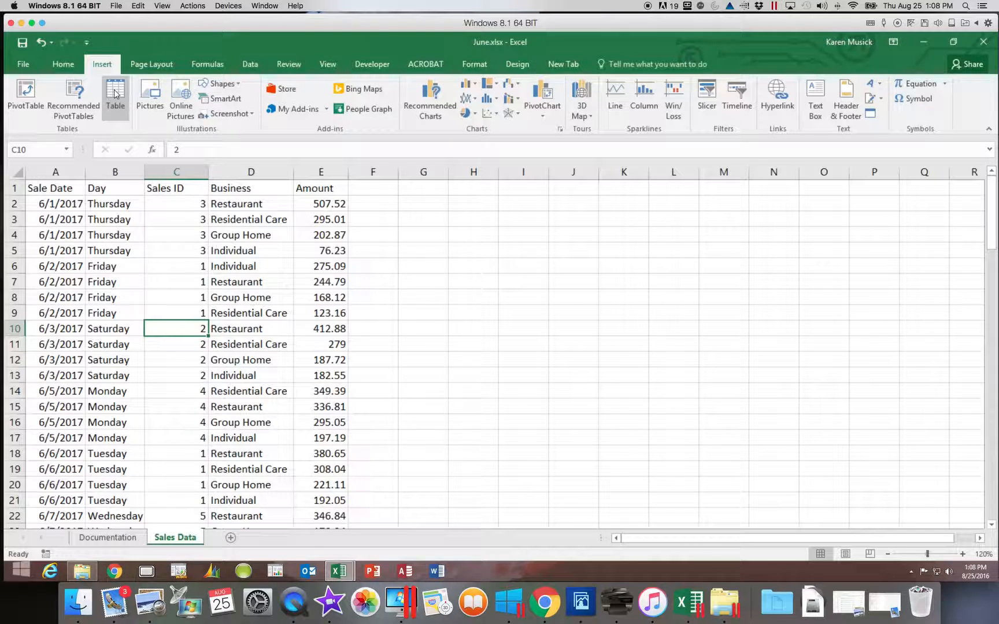
{"action": "left_click", "coordinate": [117, 94]}
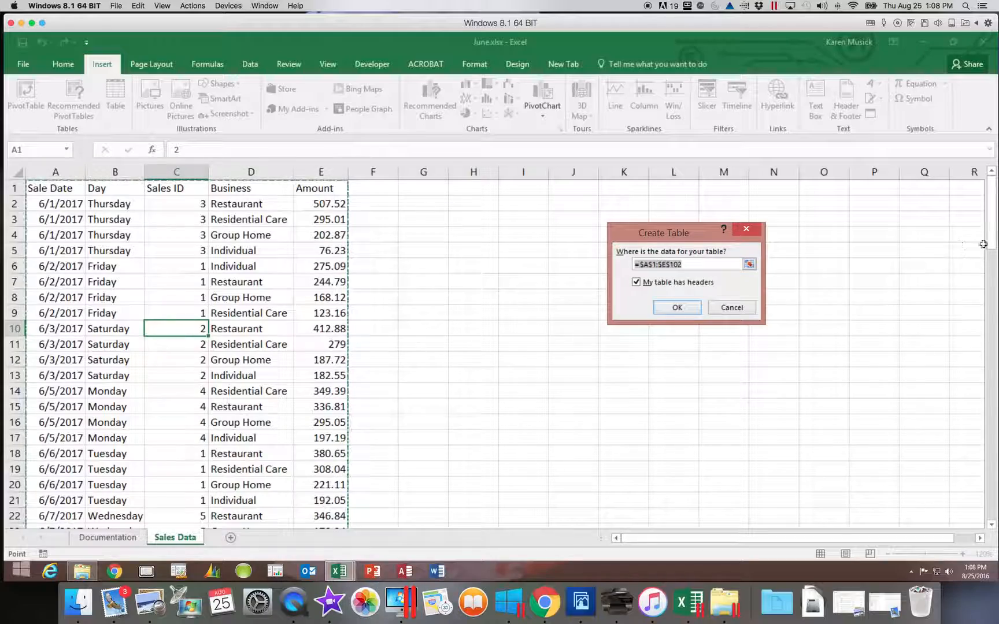
{"action": "left_click_drag", "start_coordinate": [991, 245], "coordinate": [981, 524]}
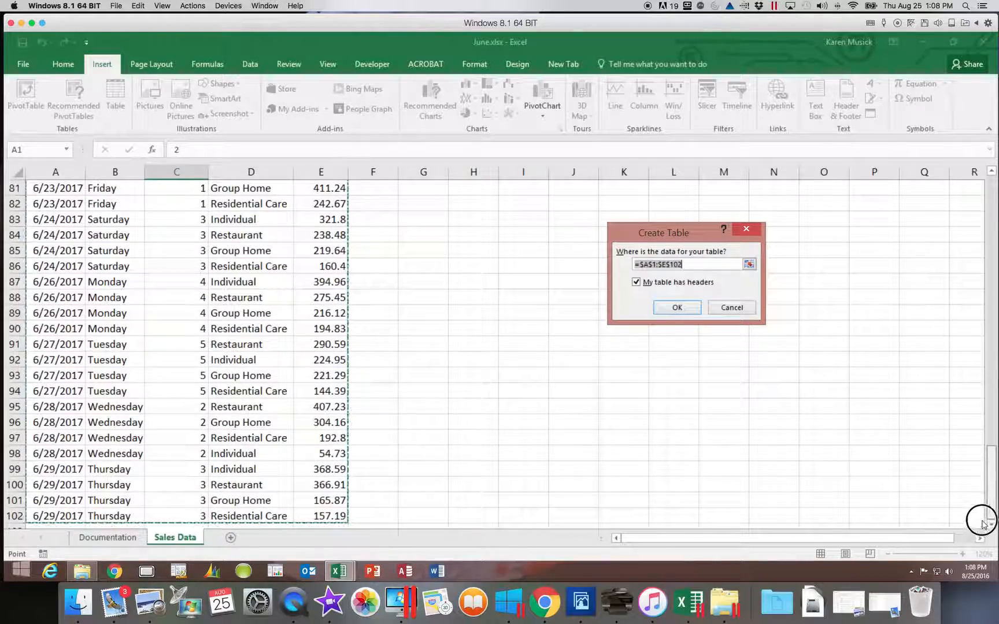
{"action": "left_click_drag", "start_coordinate": [983, 524], "coordinate": [986, 211]}
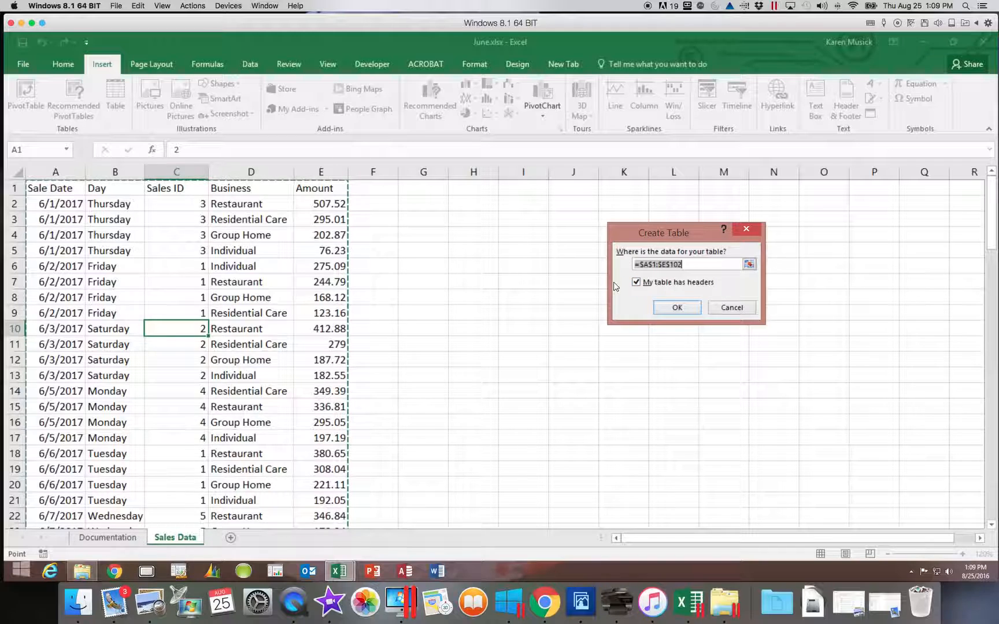
{"action": "left_click", "coordinate": [676, 310]}
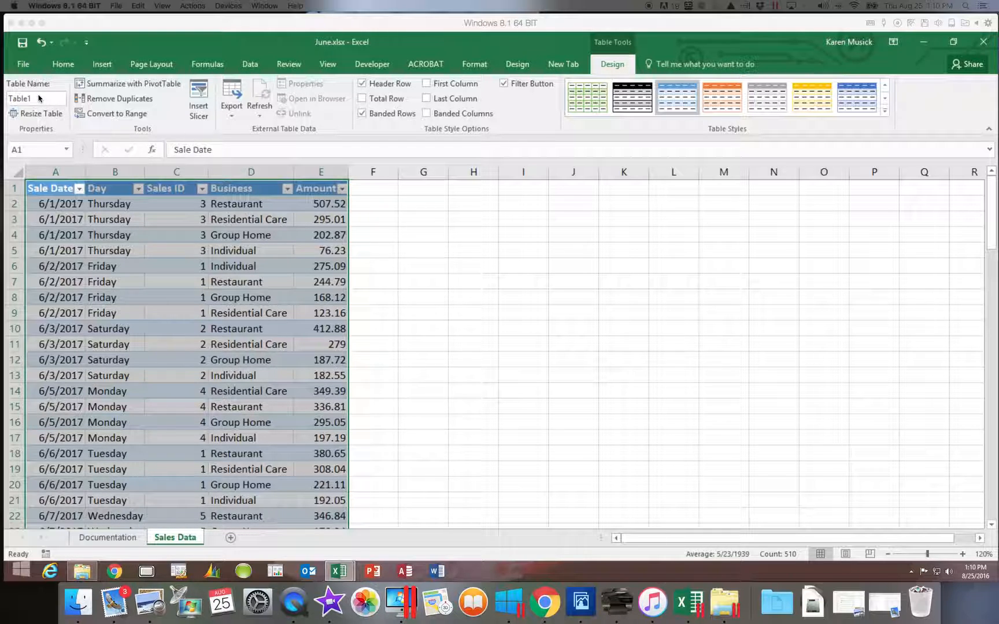
Step: Rename the table as JuneTbl
{"action": "left_click", "coordinate": [40, 97]}
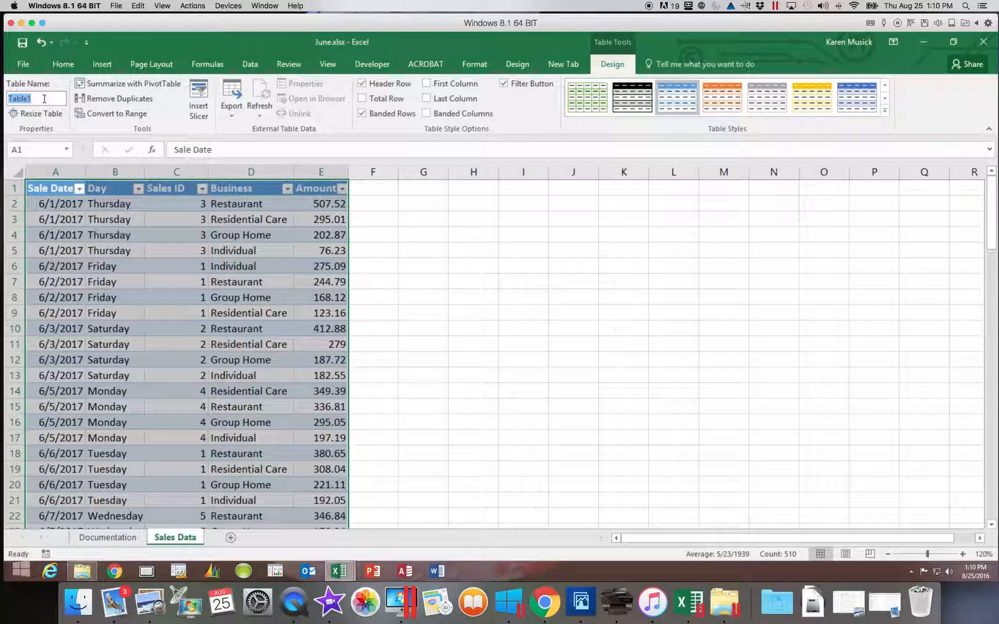
{"action": "type", "text": "Jun"}
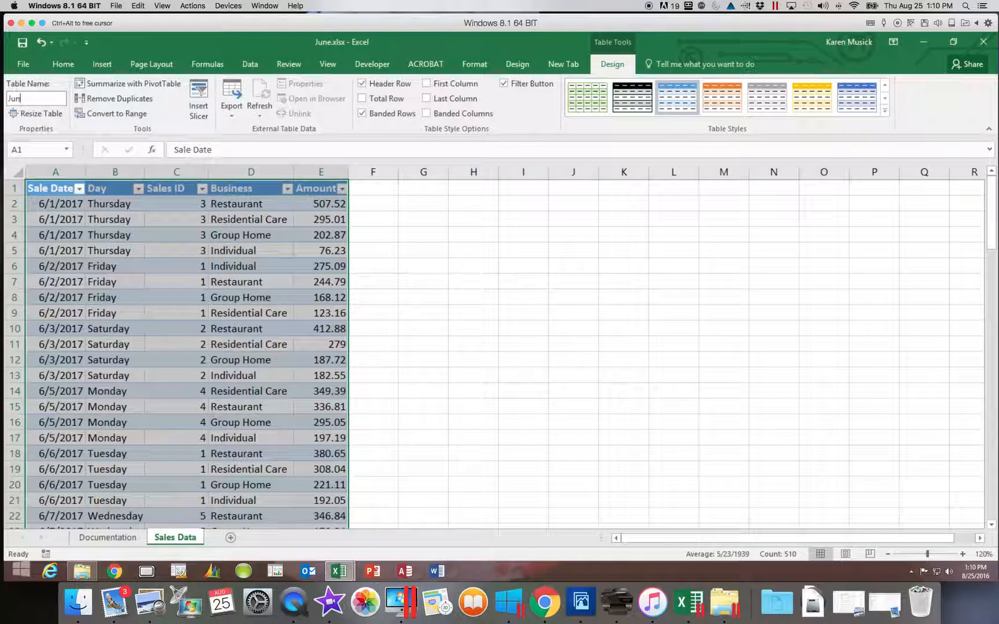
{"action": "type", "text": "eTbl"}
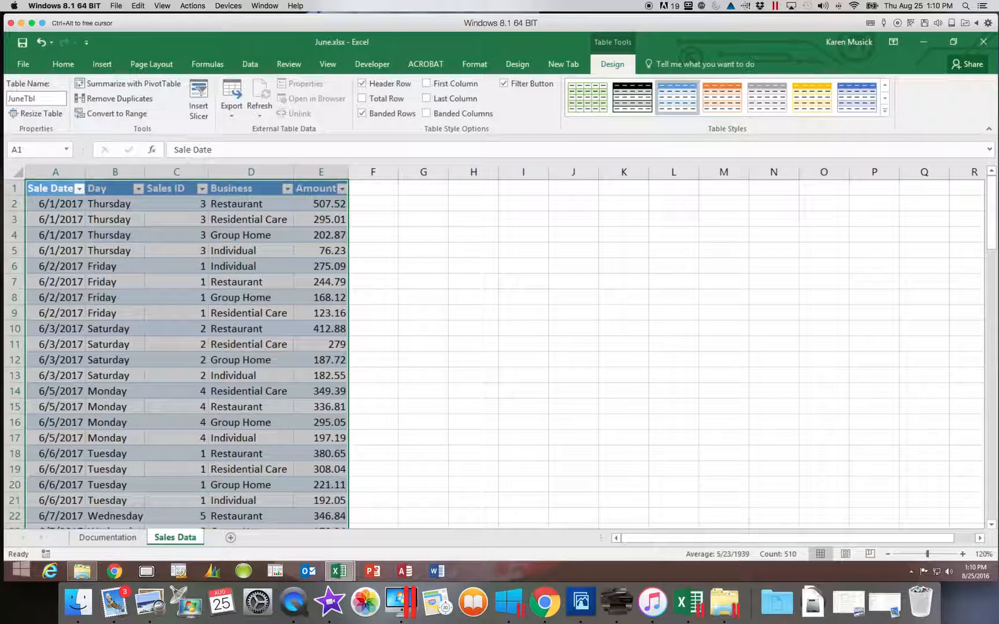
Step: Try to rename the table as June Tbl, with a space between the words
{"action": "left_click", "coordinate": [40, 98]}
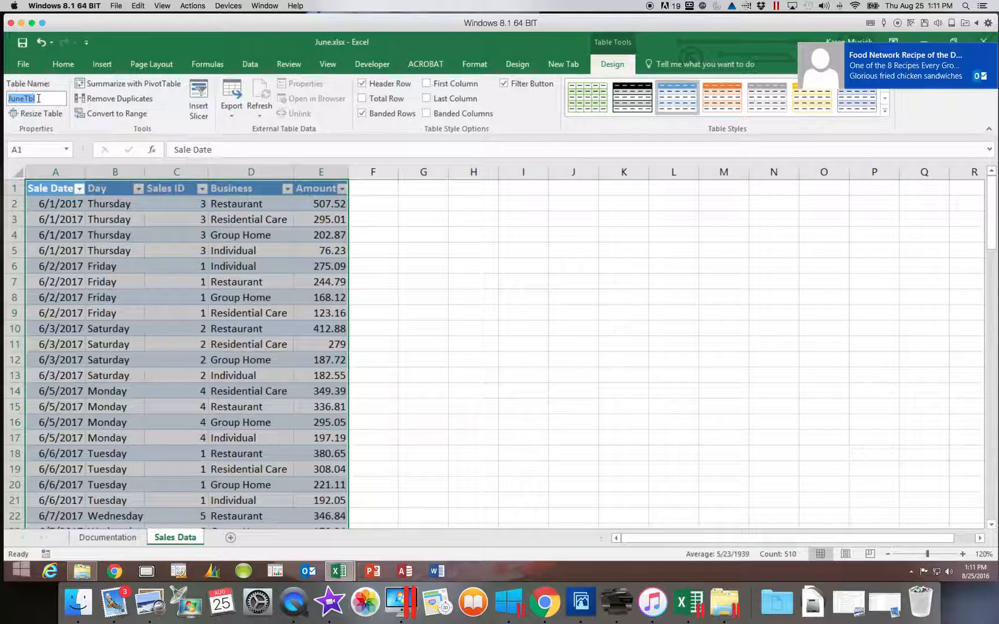
{"action": "type", "text": "June"}
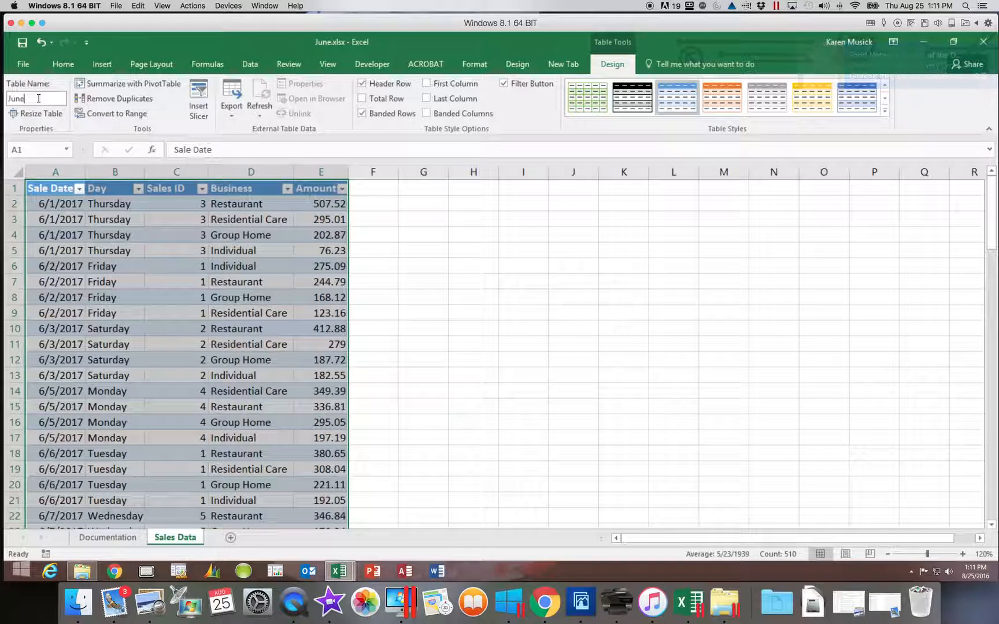
{"action": "type", "text": " T"}
{"action": "type", "text": "bl"}
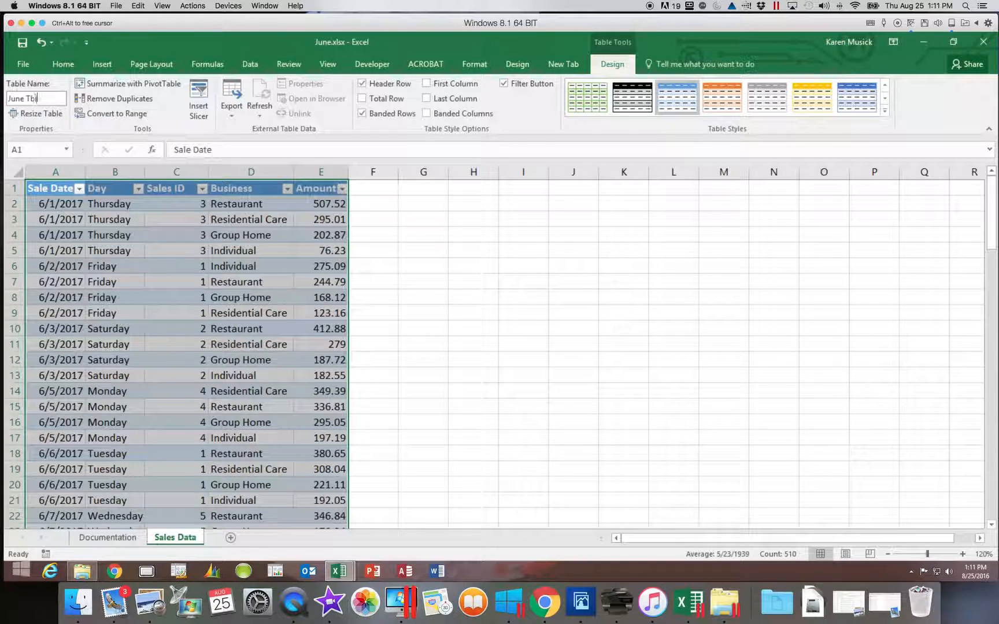
{"action": "key", "text": "Return"}
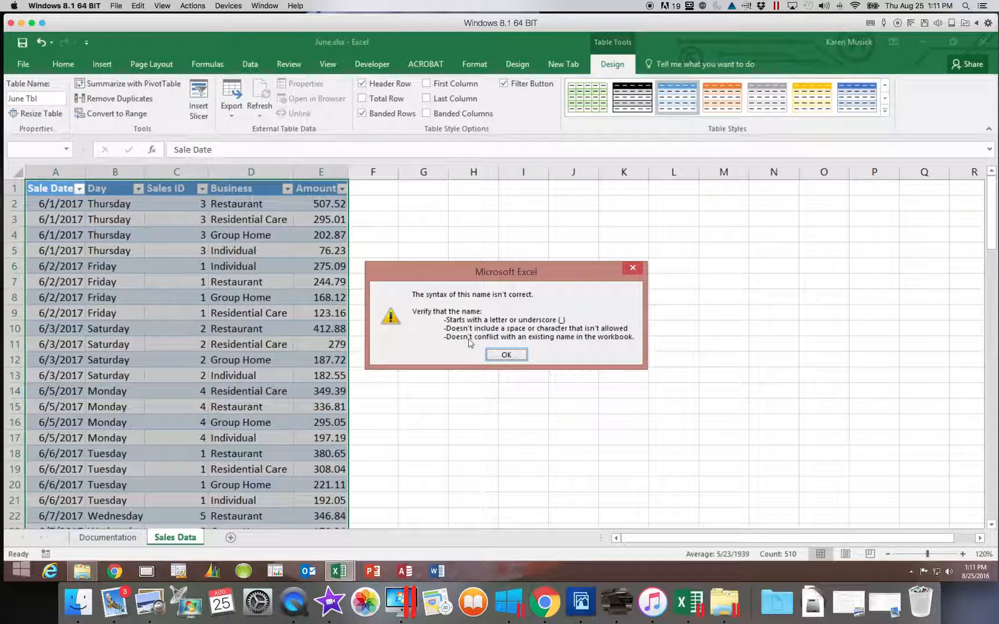
{"action": "left_click", "coordinate": [506, 354]}
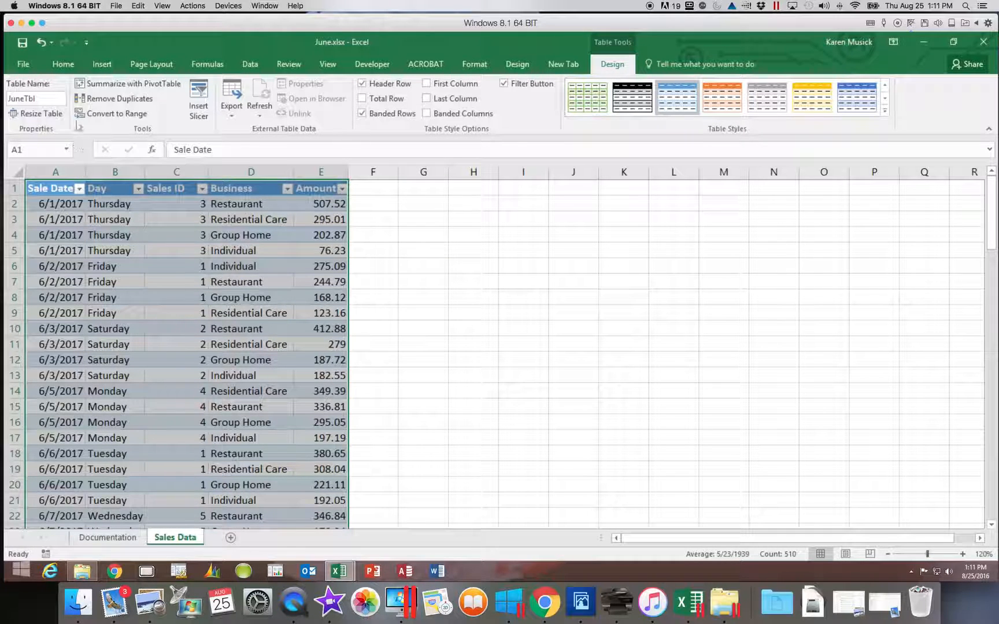
{"action": "left_click", "coordinate": [27, 102]}
{"action": "left_click", "coordinate": [44, 101]}
{"action": "key", "text": "BackSpace"}
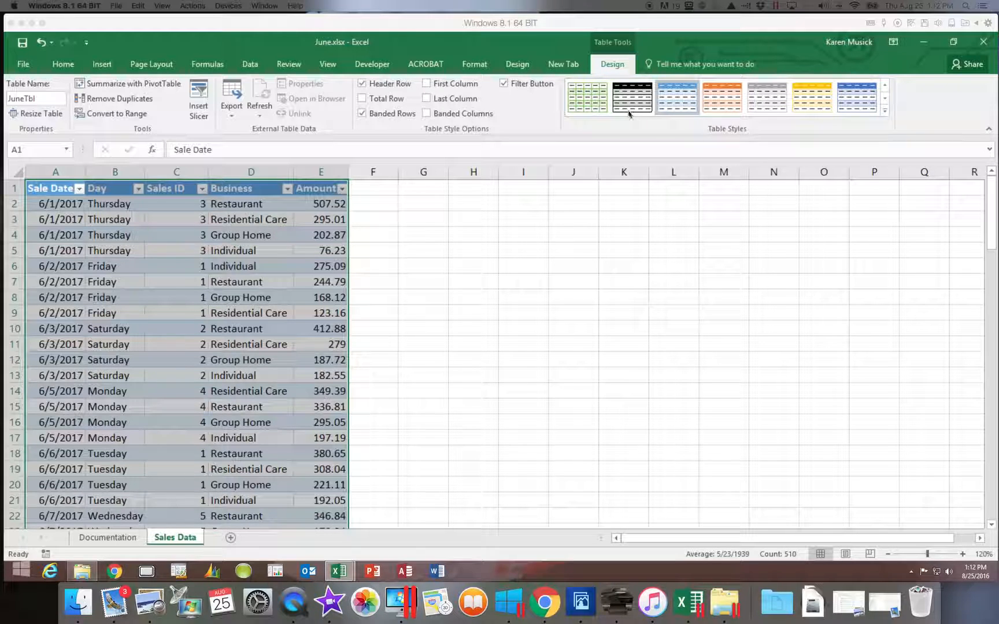
Step: Apply the green table style from the first row of the Medium group to the sales table
{"action": "left_click", "coordinate": [885, 111]}
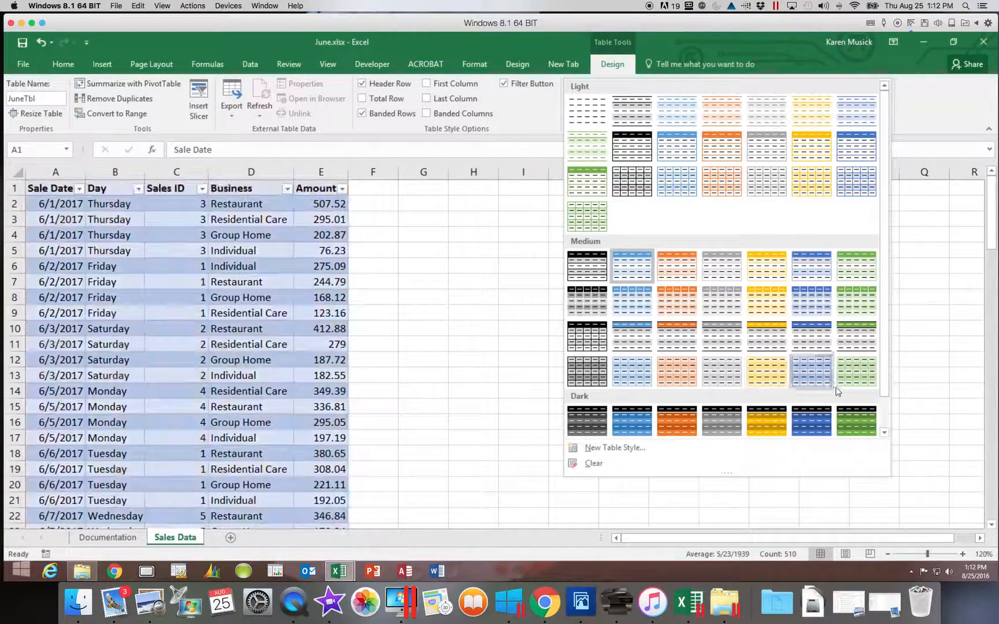
{"action": "scroll", "coordinate": [885, 383], "scroll_direction": "down", "scroll_amount": 1}
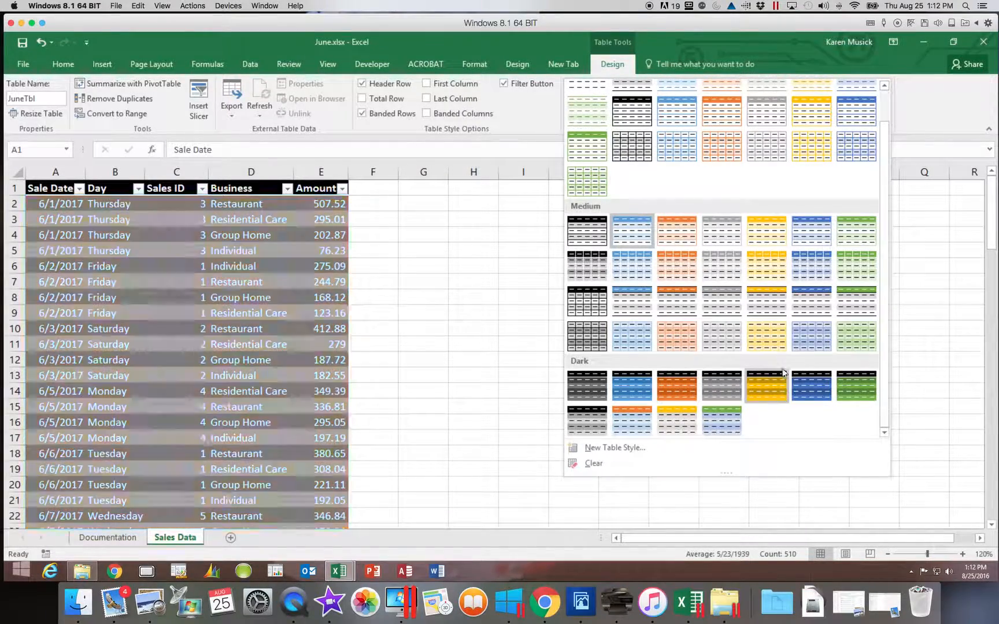
{"action": "scroll", "coordinate": [885, 383], "scroll_direction": "up", "scroll_amount": 1}
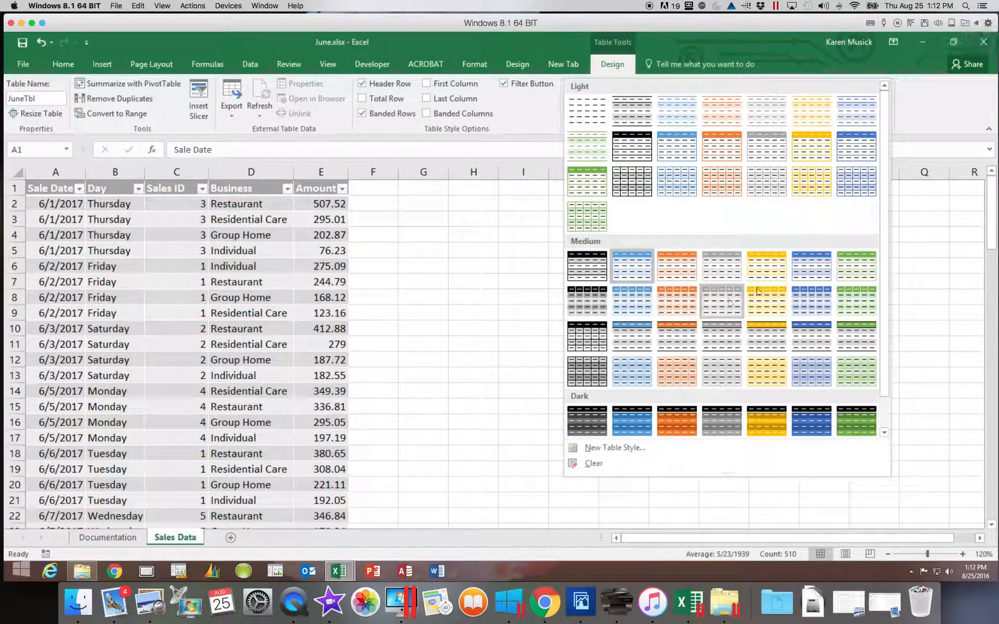
{"action": "left_click", "coordinate": [854, 269]}
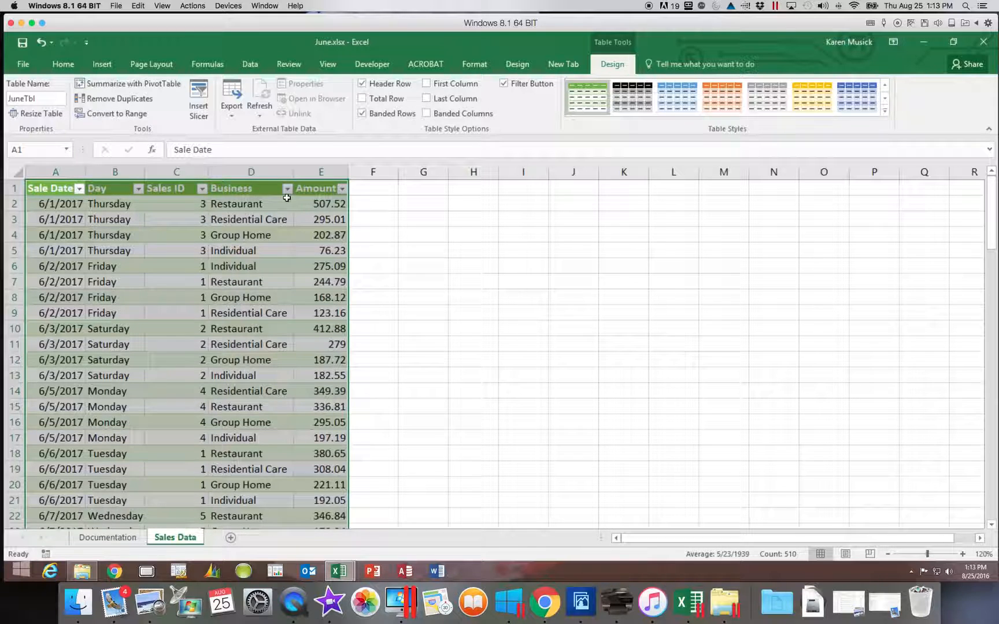
Step: Turn the table's header row off and on again, and try out the banded rows option
{"action": "left_click", "coordinate": [363, 84]}
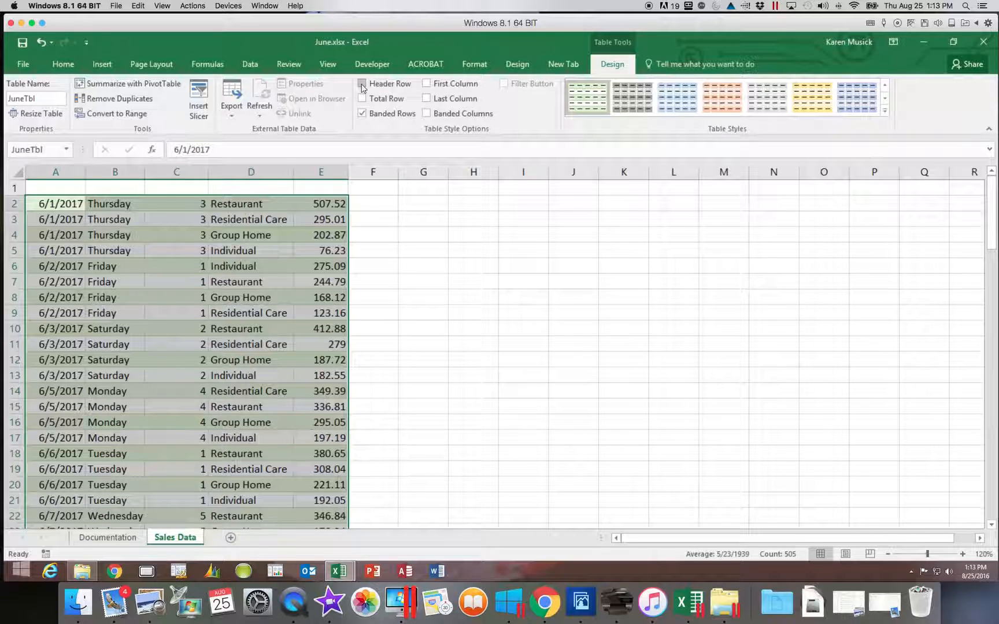
{"action": "left_click", "coordinate": [362, 84]}
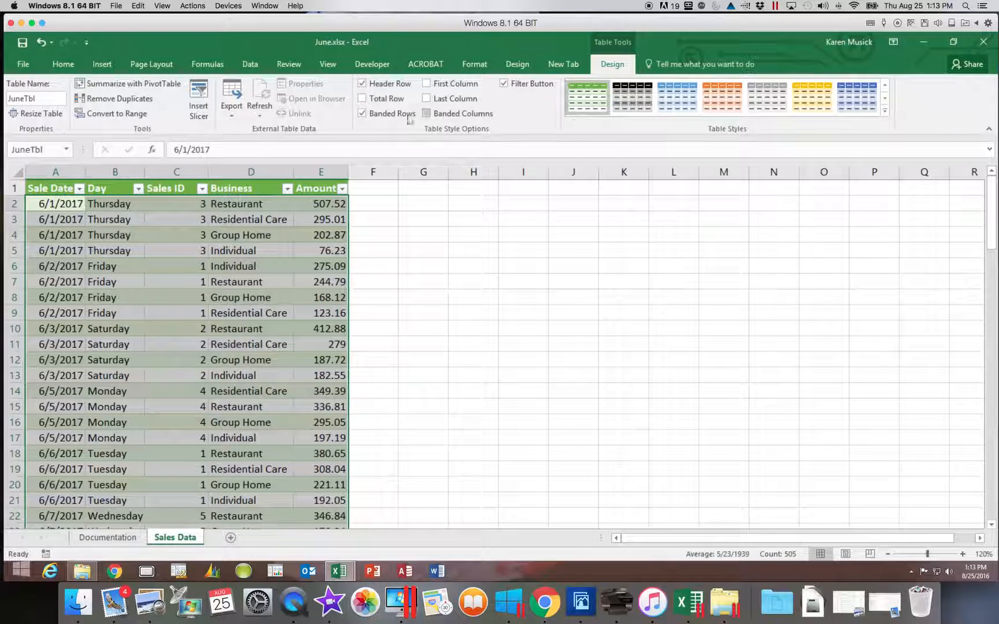
{"action": "left_click", "coordinate": [363, 114]}
{"action": "left_click", "coordinate": [132, 236]}
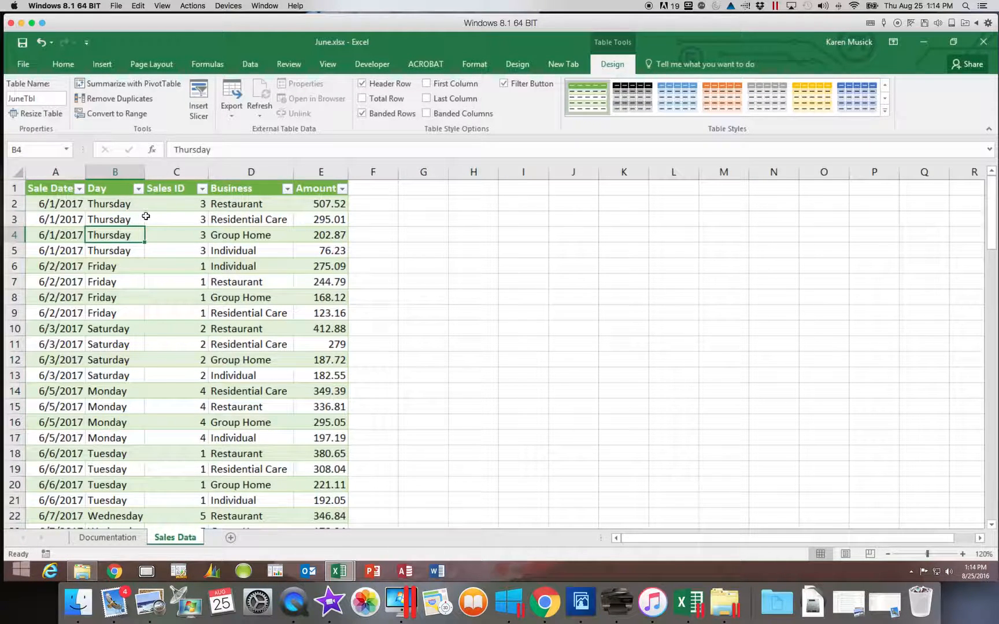
Step: Widen table columns A through E together to one equal width so the headings have more room
{"action": "left_click_drag", "start_coordinate": [56, 171], "coordinate": [382, 175]}
{"action": "left_click_drag", "start_coordinate": [381, 176], "coordinate": [381, 173]}
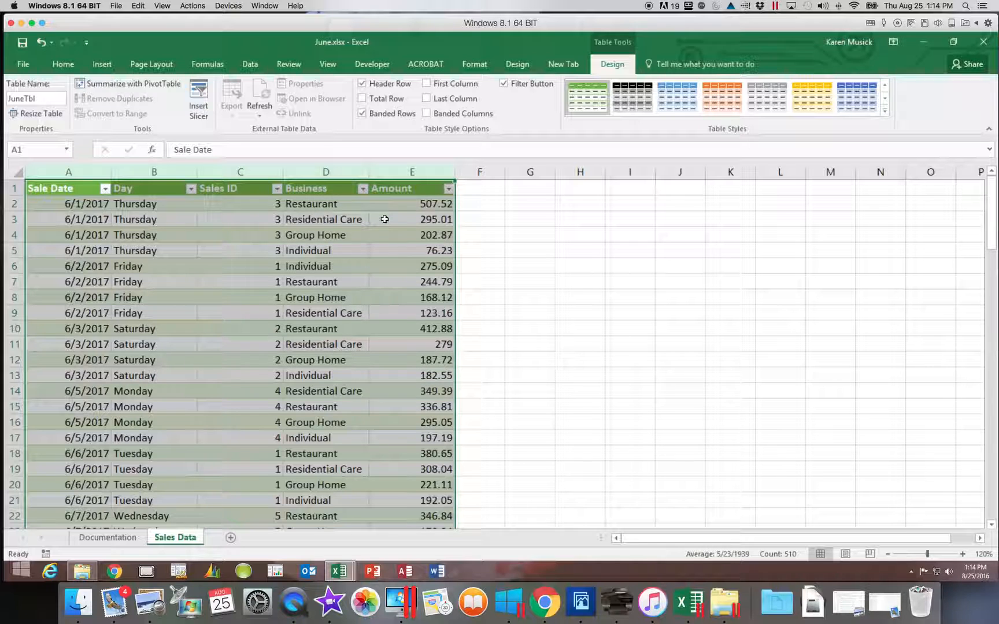
Step: Format the Amount column in the Accounting number format with the $ English (United States) symbol
{"action": "left_click", "coordinate": [437, 173]}
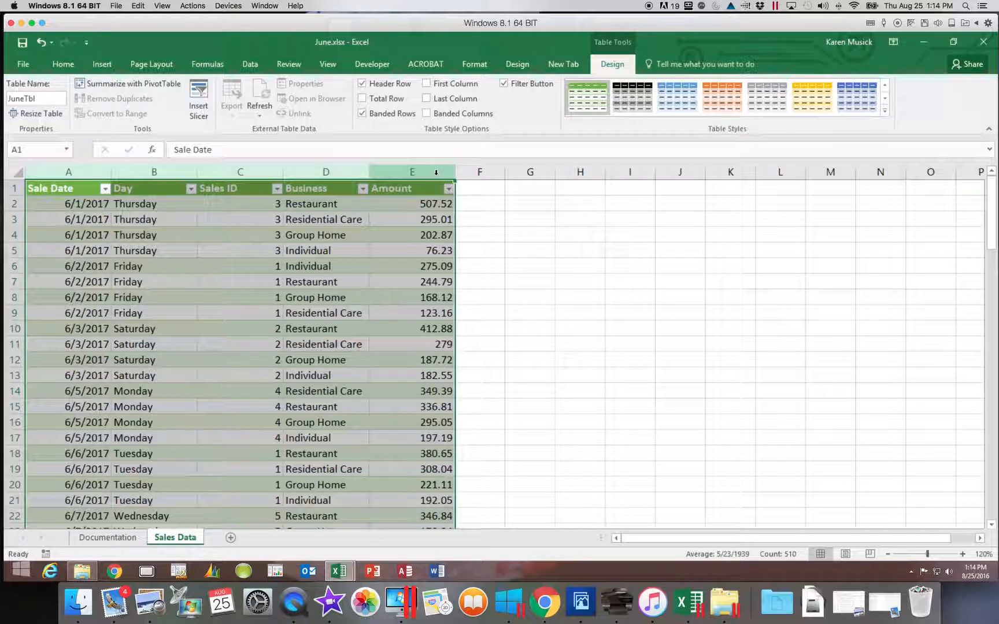
{"action": "left_click", "coordinate": [67, 65]}
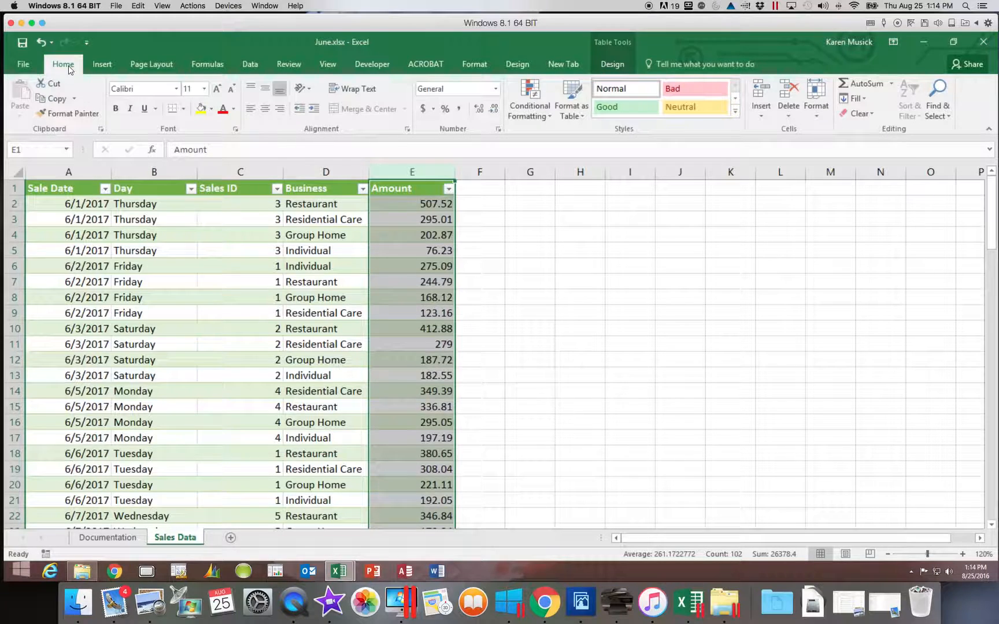
{"action": "left_click", "coordinate": [425, 108]}
{"action": "left_click", "coordinate": [425, 204]}
{"action": "left_click", "coordinate": [434, 174]}
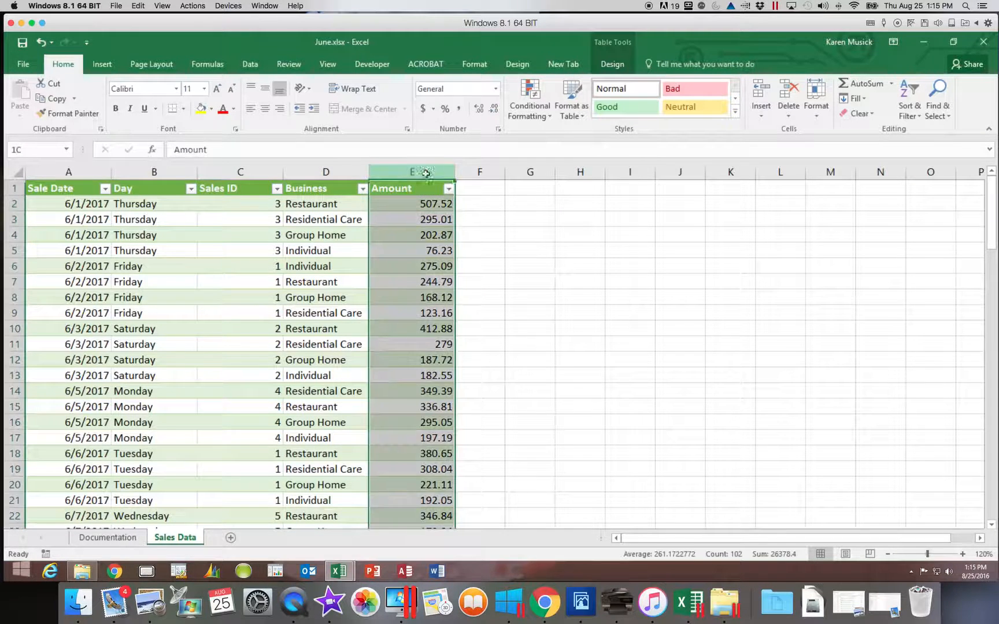
{"action": "left_click", "coordinate": [433, 109]}
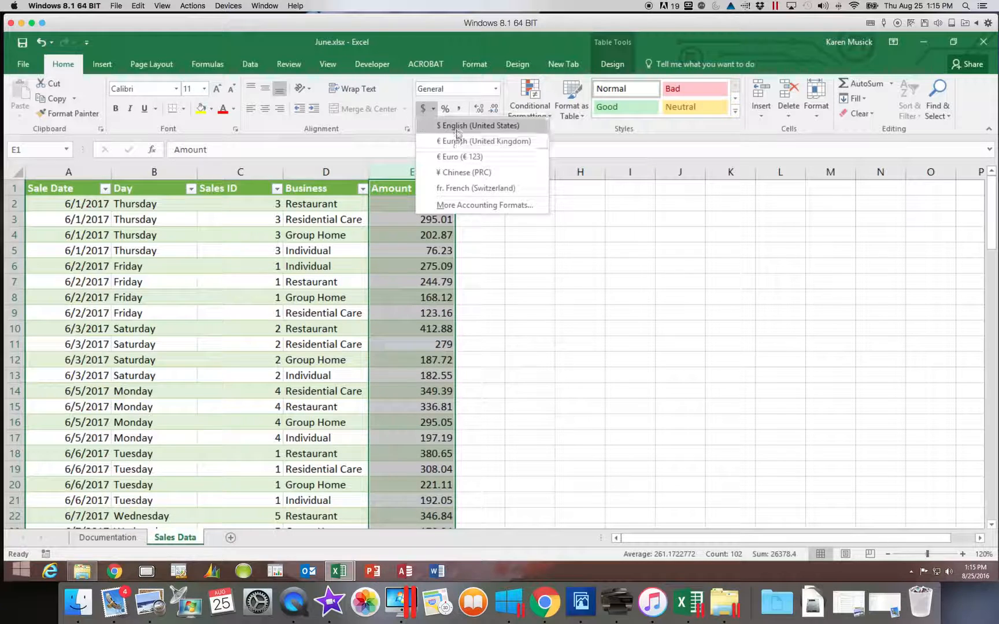
{"action": "left_click", "coordinate": [458, 127]}
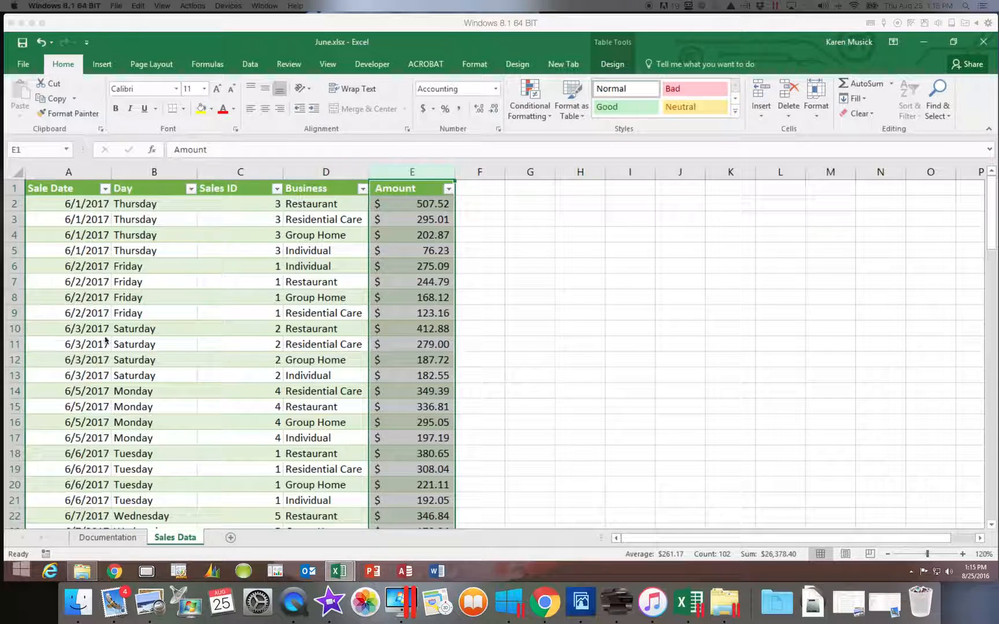
{"action": "left_click", "coordinate": [219, 342]}
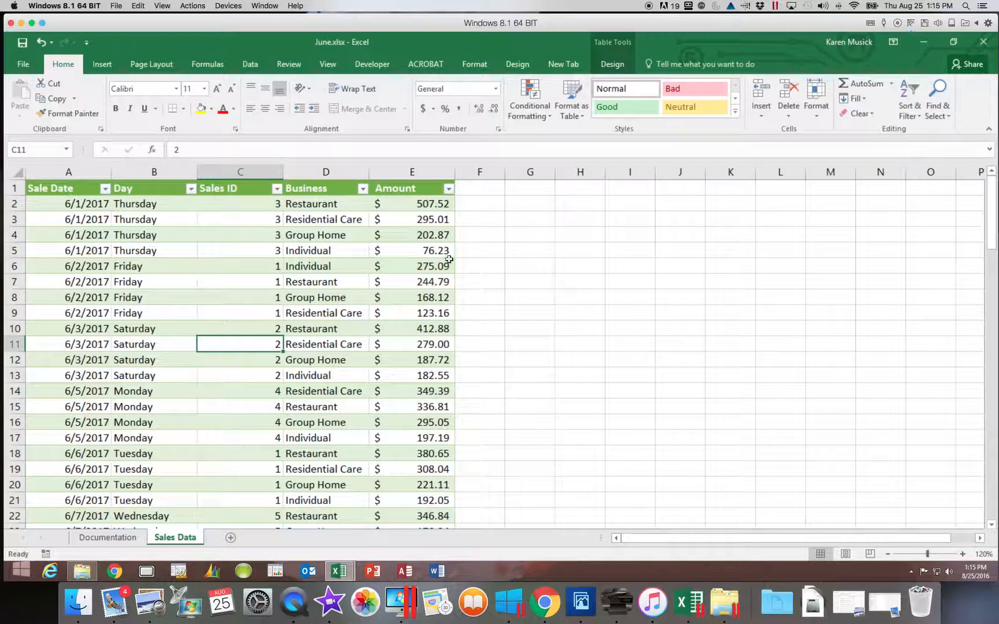
Step: Start a new record in row 103, directly below the sales table, with Sale Date 6/30/2017 and Day Friday
{"action": "left_click", "coordinate": [612, 63]}
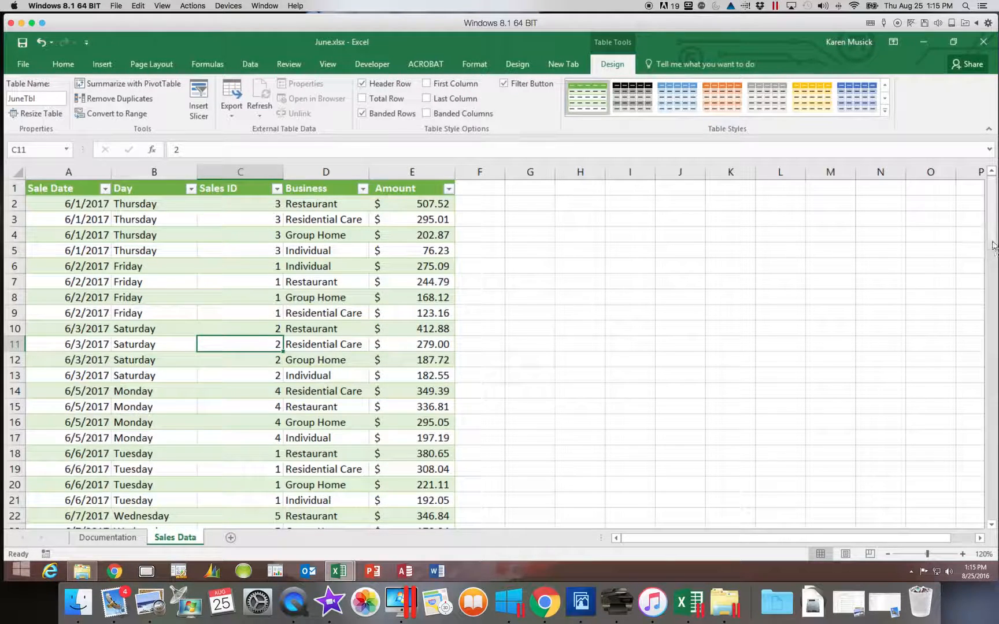
{"action": "left_click_drag", "start_coordinate": [993, 246], "coordinate": [983, 511]}
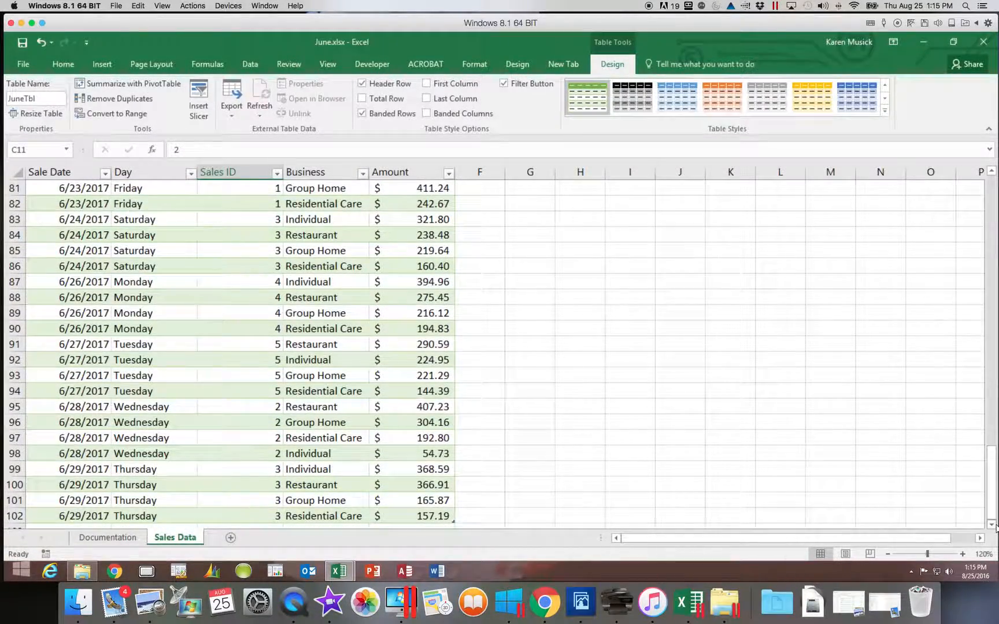
{"action": "left_click", "coordinate": [992, 524]}
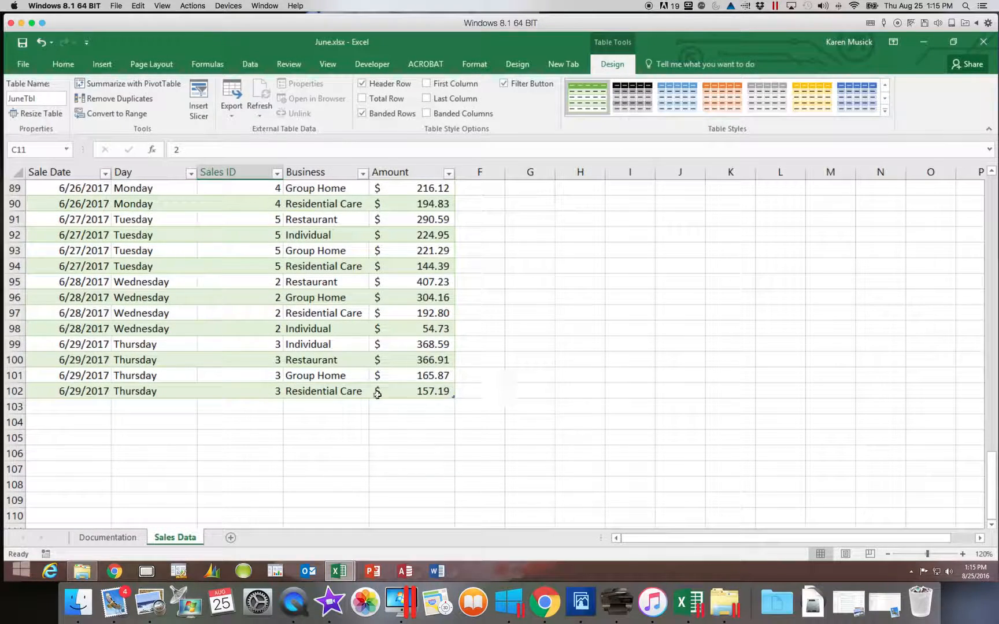
{"action": "left_click", "coordinate": [76, 408]}
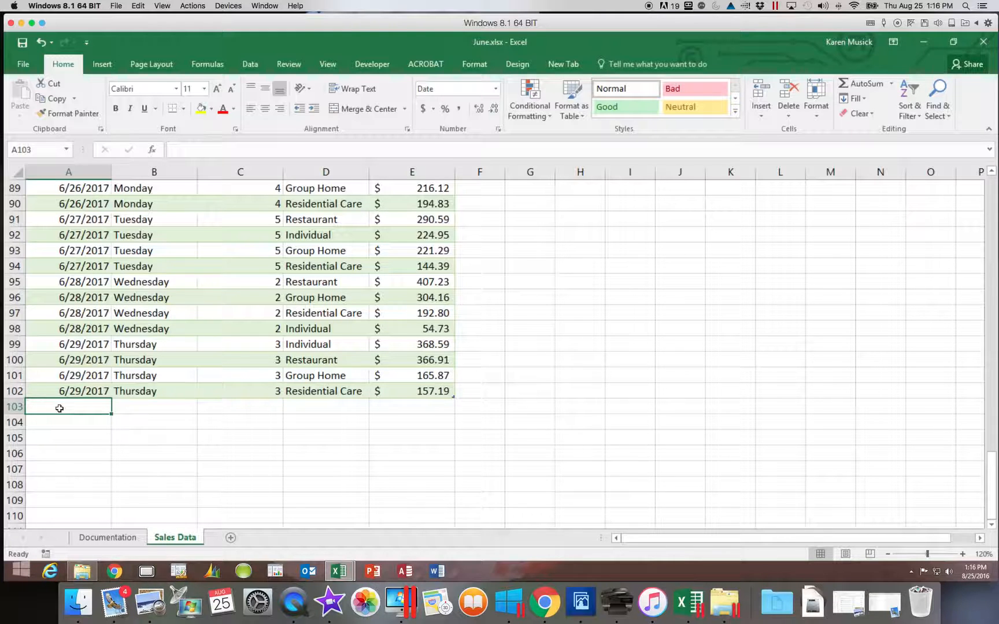
{"action": "left_click", "coordinate": [76, 438]}
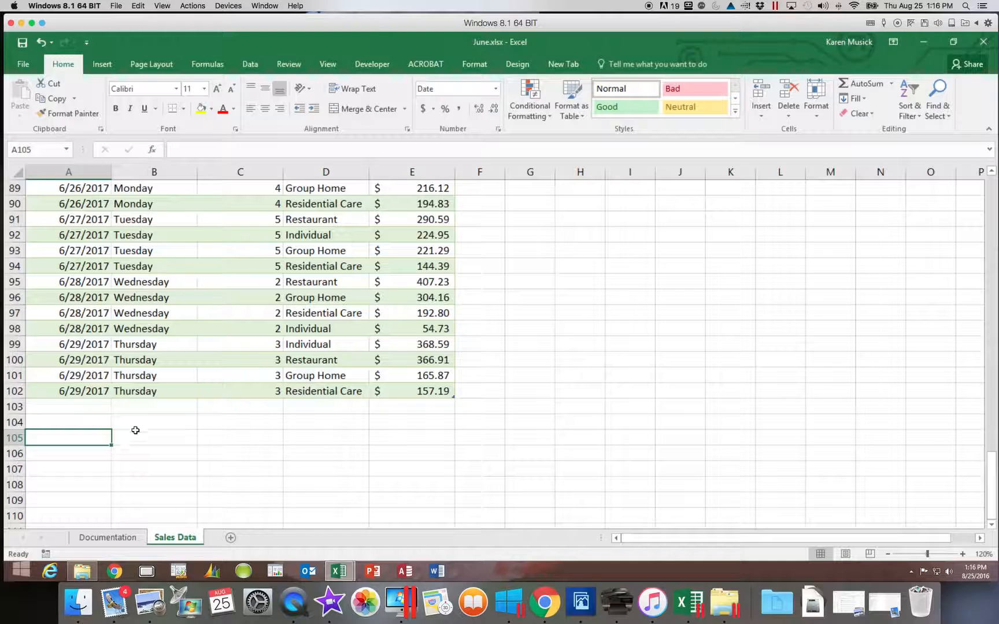
{"action": "left_click", "coordinate": [99, 412]}
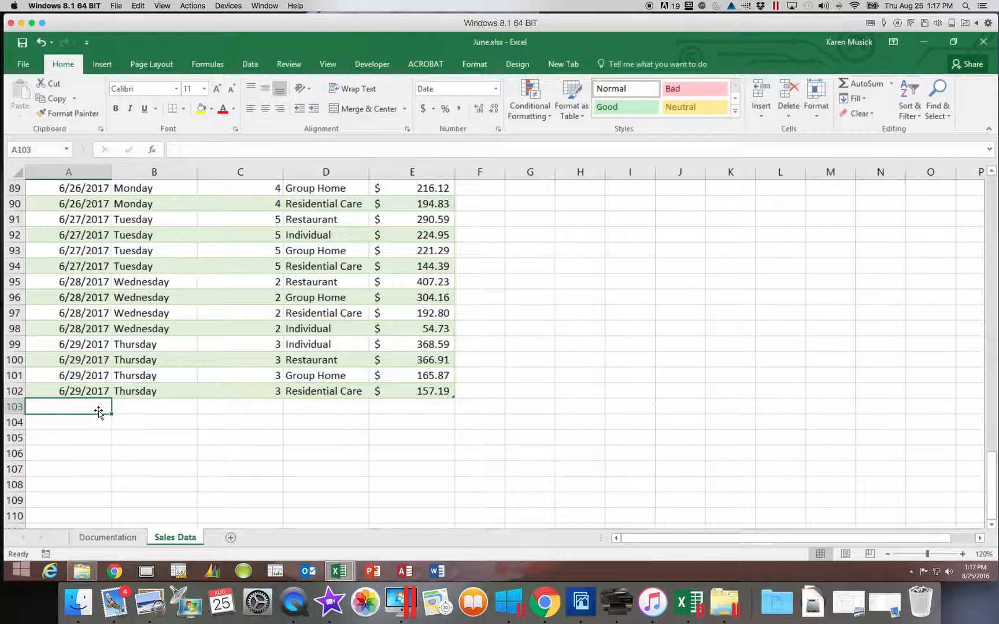
{"action": "type", "text": "6/30/2017"}
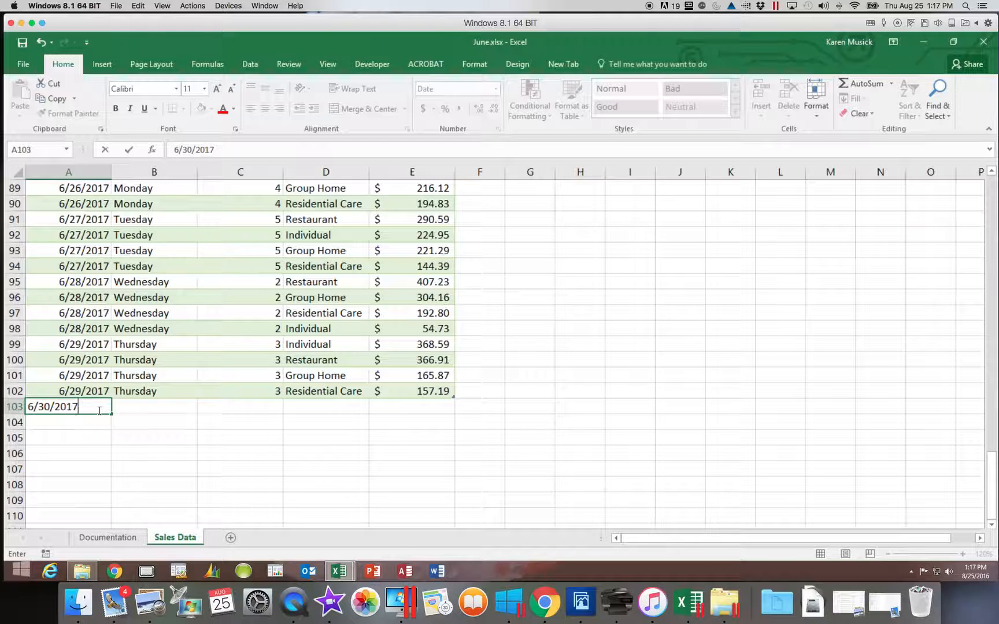
{"action": "key", "text": "Tab"}
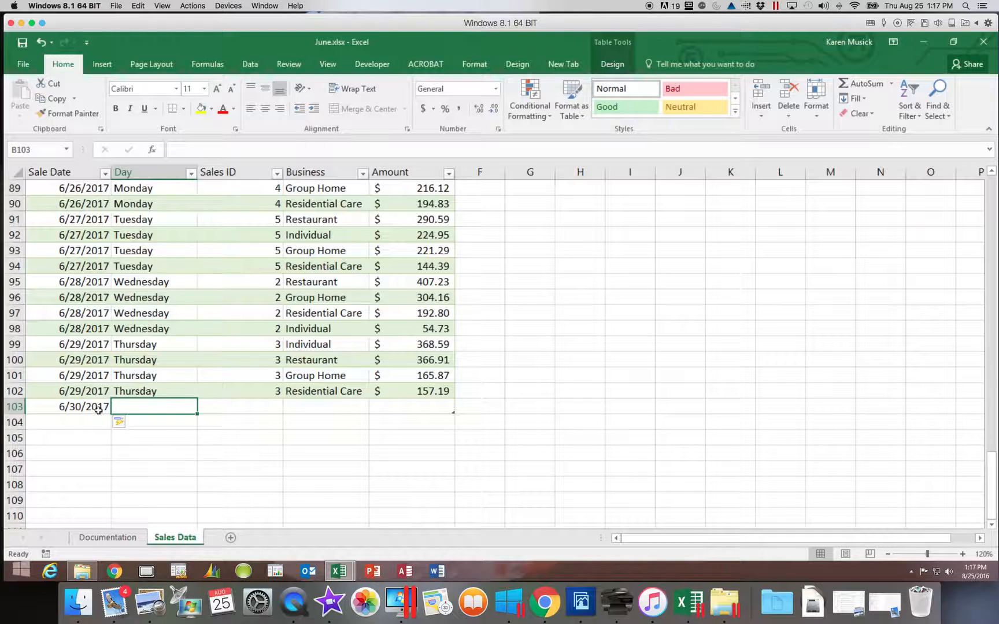
{"action": "type", "text": "Friday"}
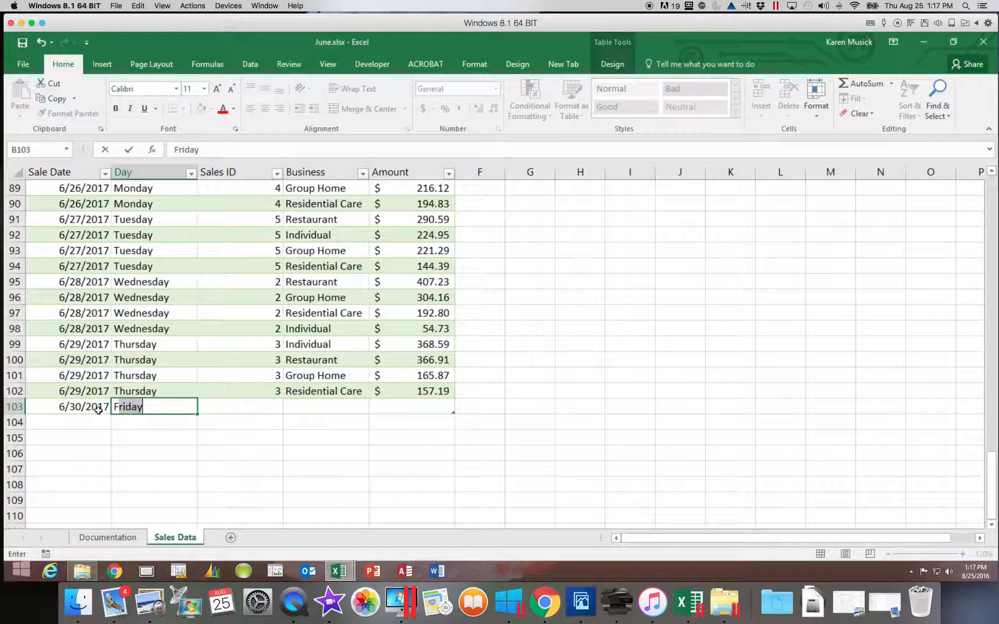
{"action": "key", "text": "Tab"}
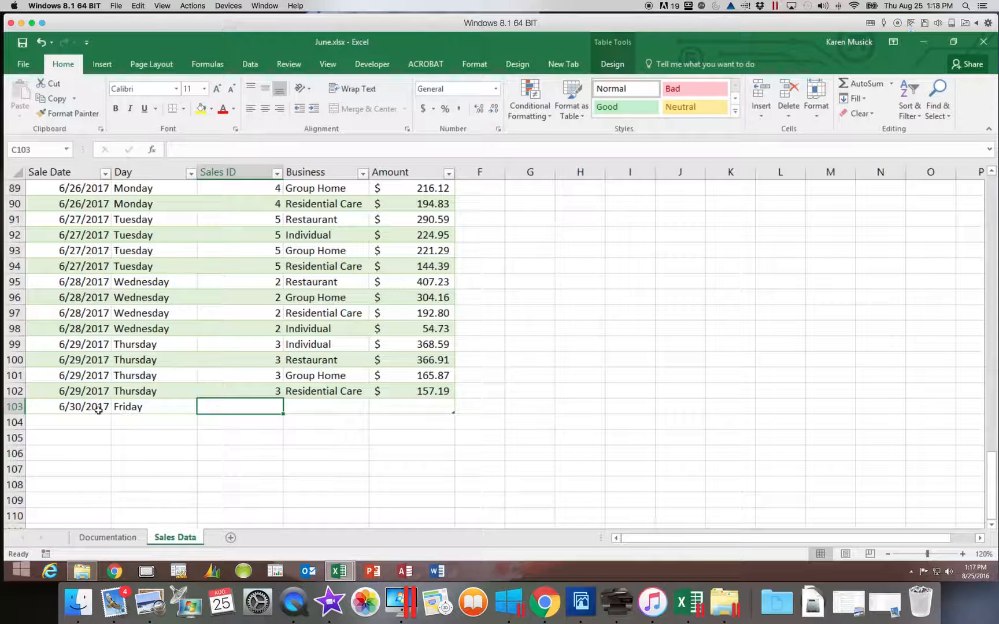
Step: Complete the row 103 record with Sales ID 1, Business Individual and Amount 309, and extend the table by a blank row
{"action": "type", "text": "1"}
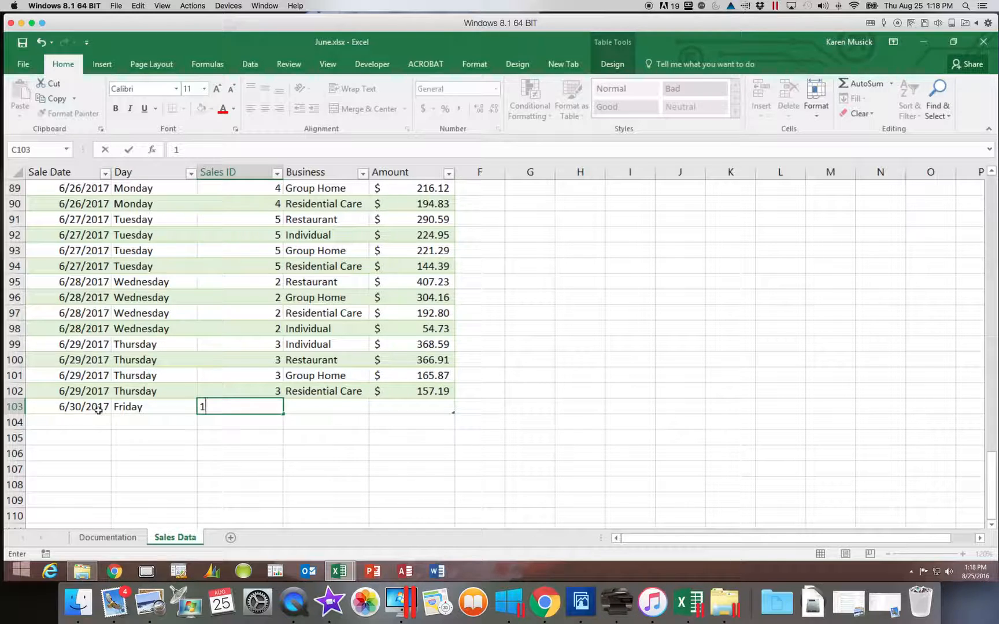
{"action": "key", "text": "Tab"}
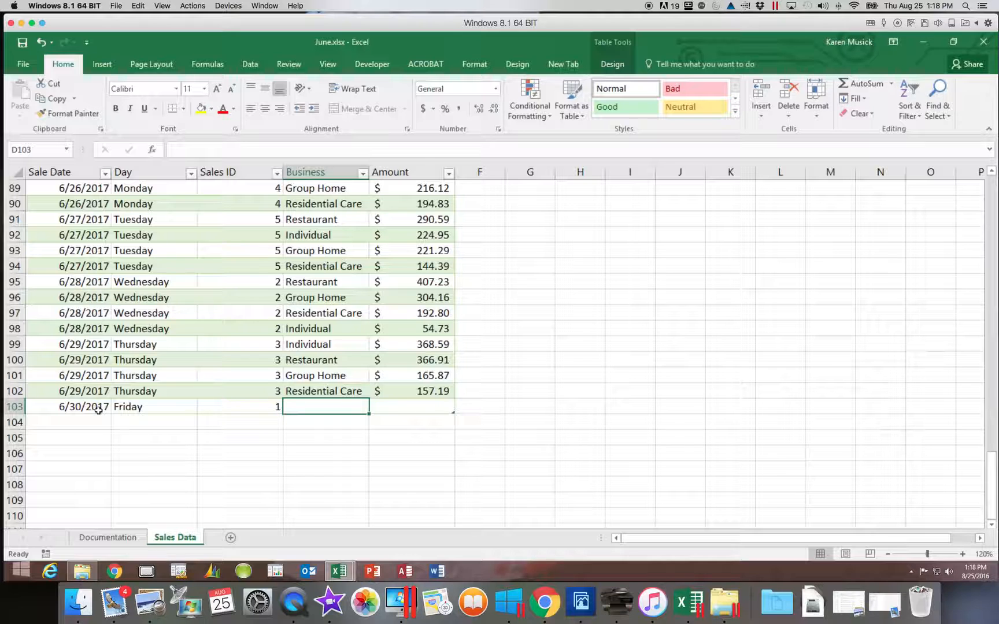
{"action": "type", "text": "Individual"}
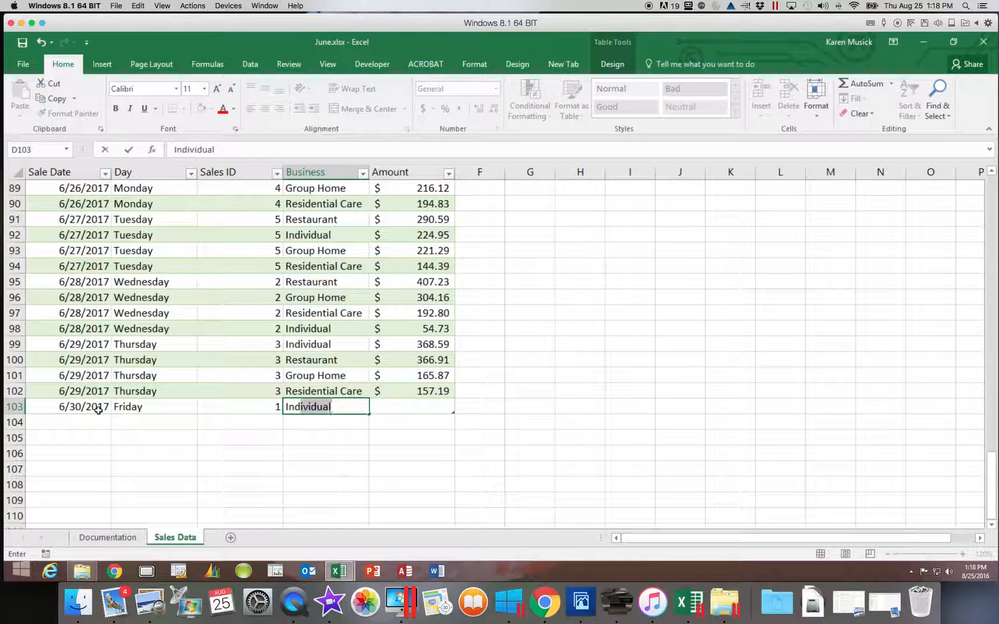
{"action": "key", "text": "ctrl+Return"}
{"action": "key", "text": "Tab"}
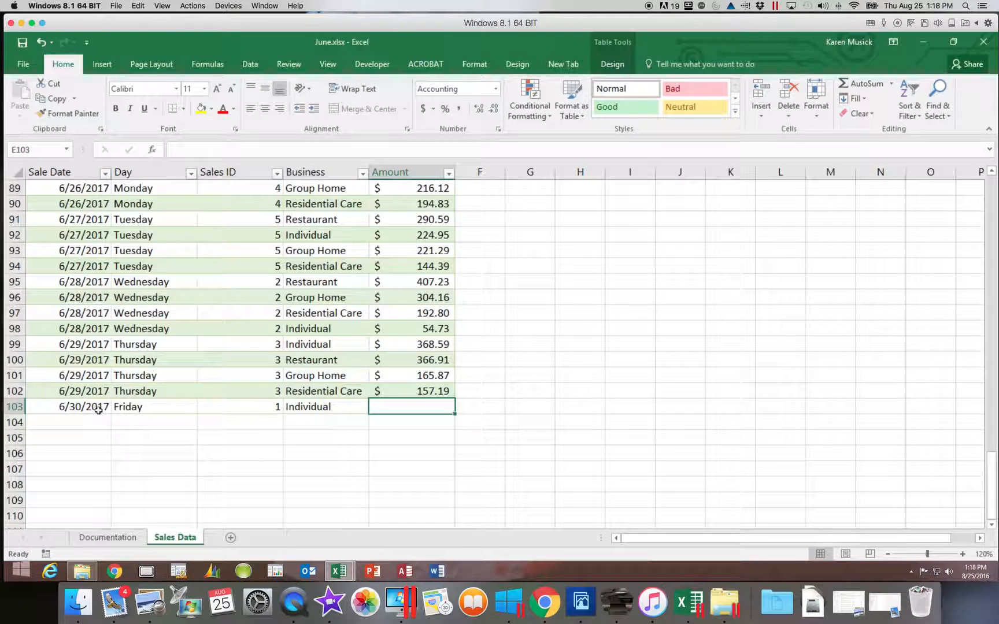
{"action": "type", "text": "309"}
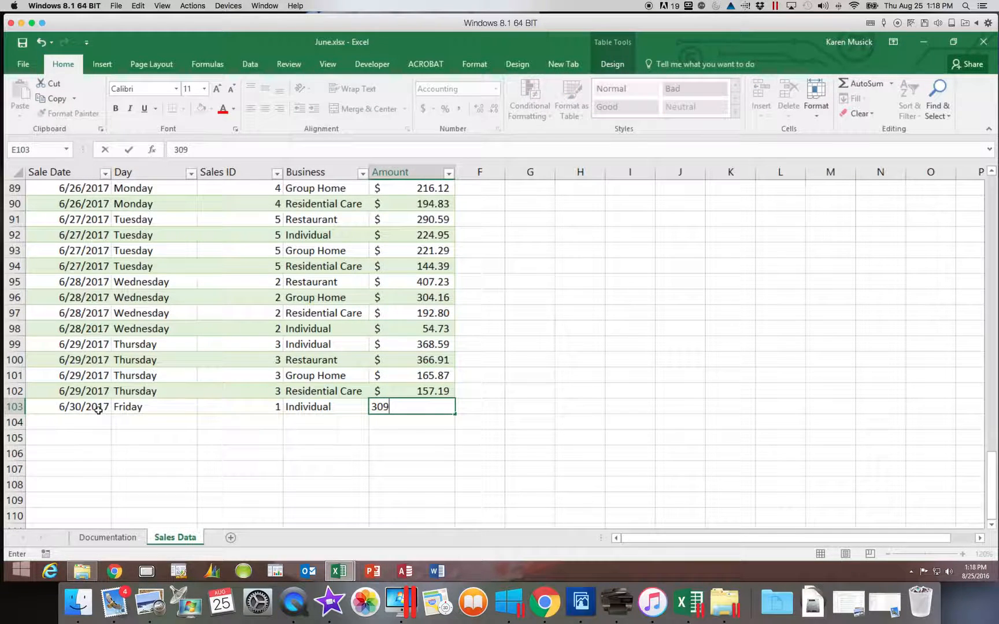
{"action": "key", "text": "Tab"}
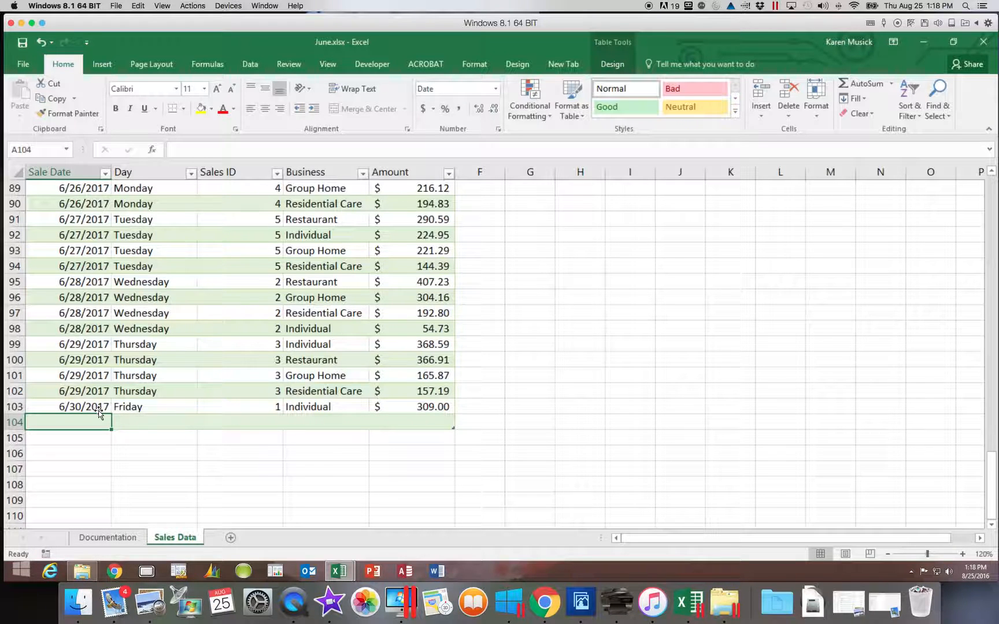
Step: Fill in row 104 with Sale Date 6/30/2017, Day Friday and Sales ID 1
{"action": "type", "text": "6/30/"}
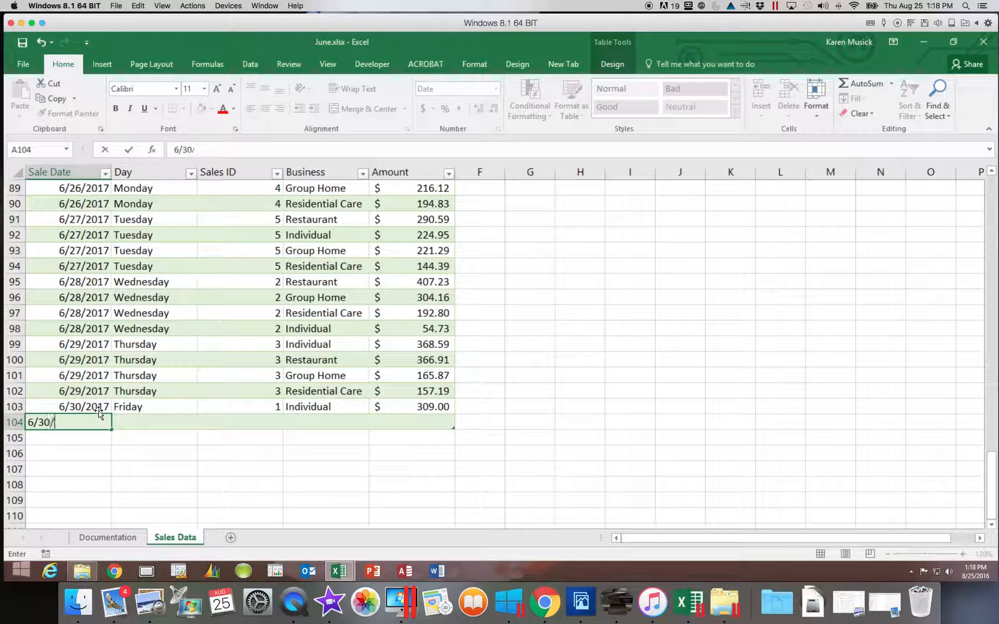
{"action": "type", "text": "2017"}
{"action": "key", "text": "Tab"}
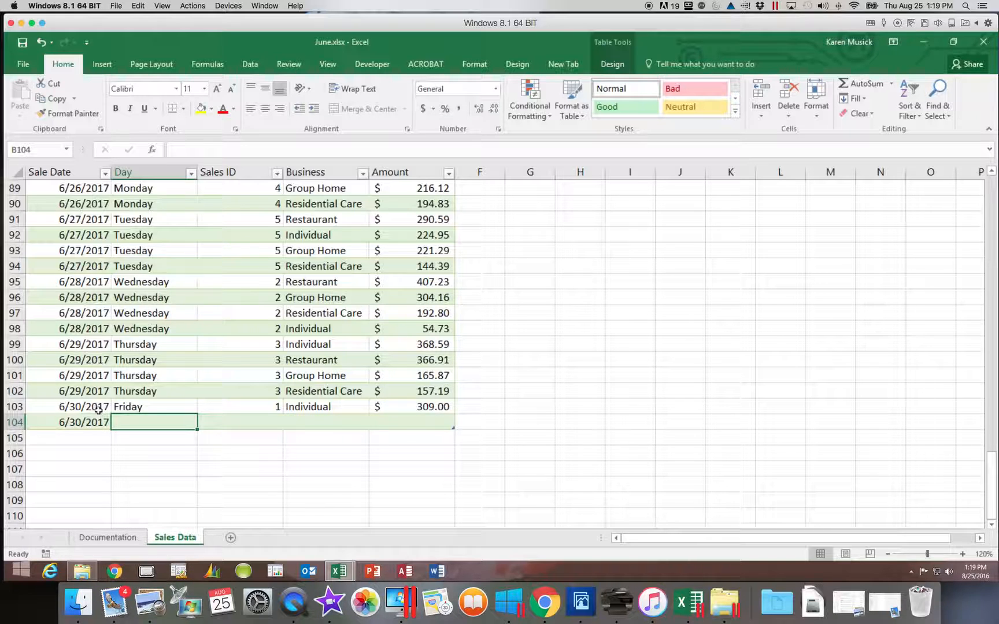
{"action": "type", "text": "friday"}
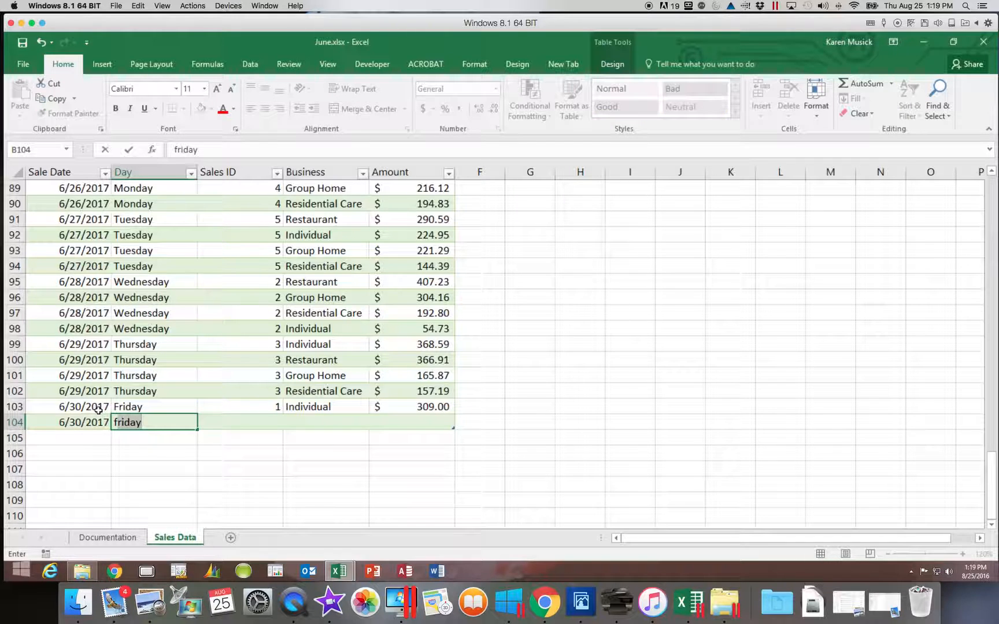
{"action": "key", "text": "Tab"}
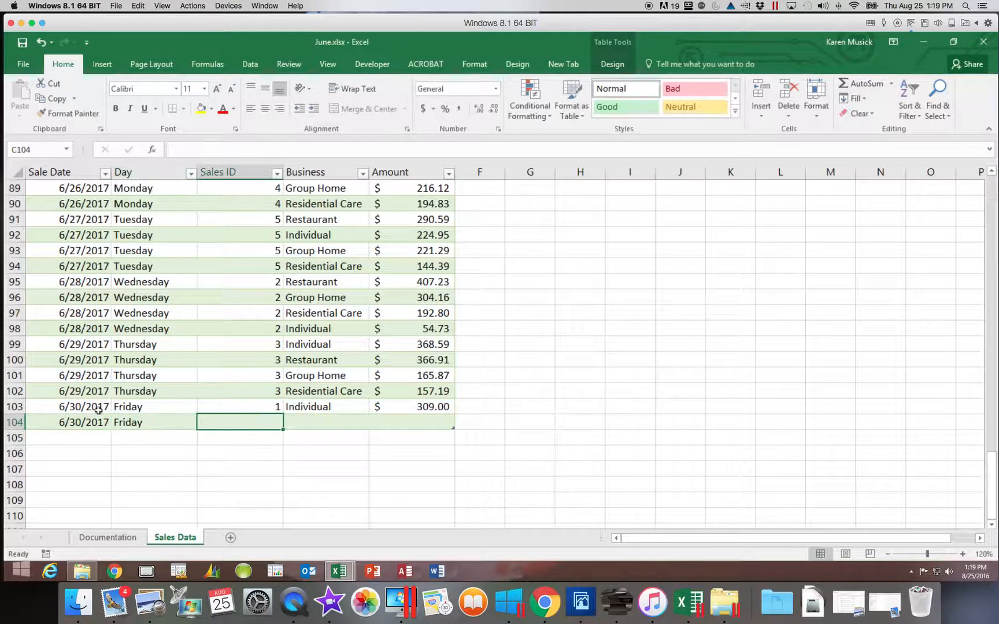
{"action": "type", "text": "1"}
{"action": "key", "text": "Tab"}
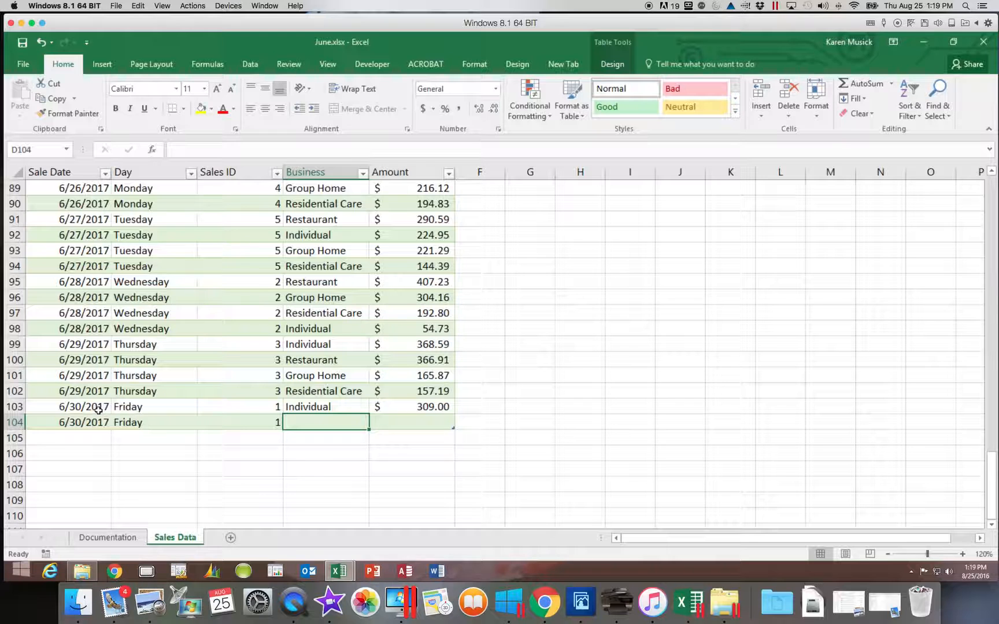
Step: Complete the row 104 record with Business Restaurant and Amount 464.12
{"action": "type", "text": "R"}
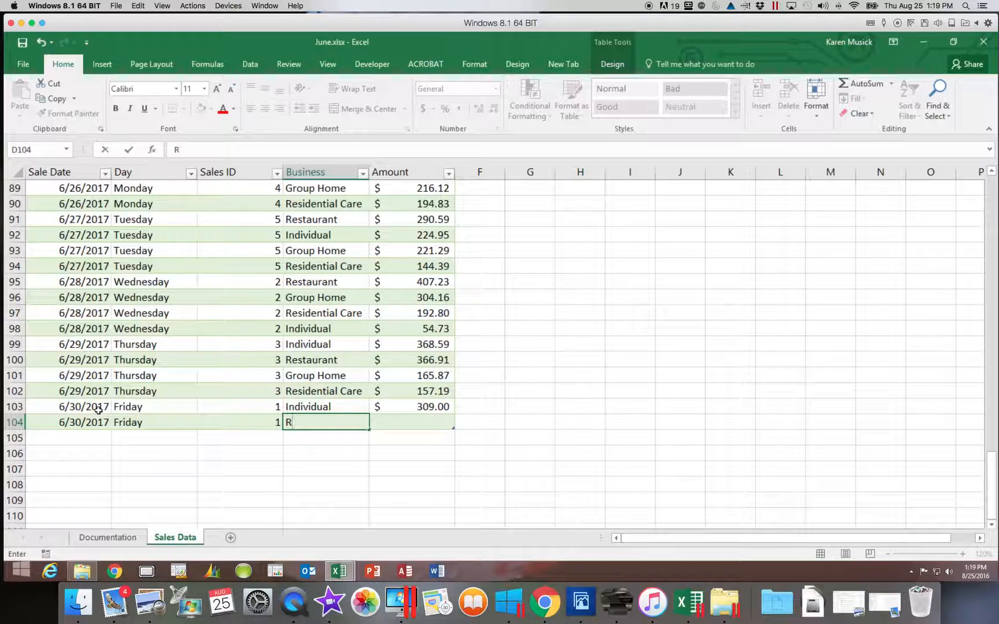
{"action": "type", "text": "es"}
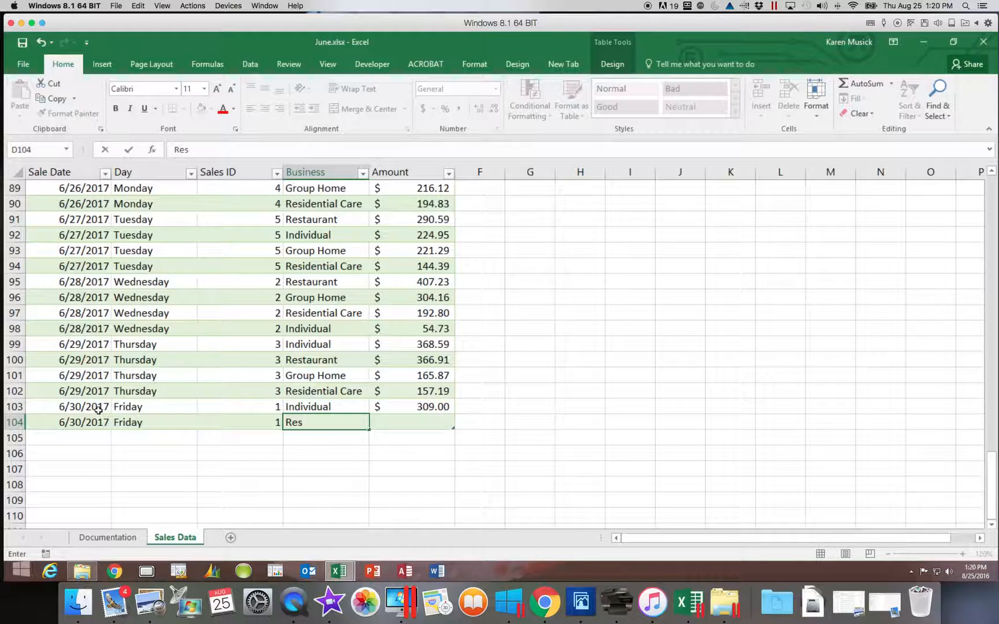
{"action": "type", "text": "taurant"}
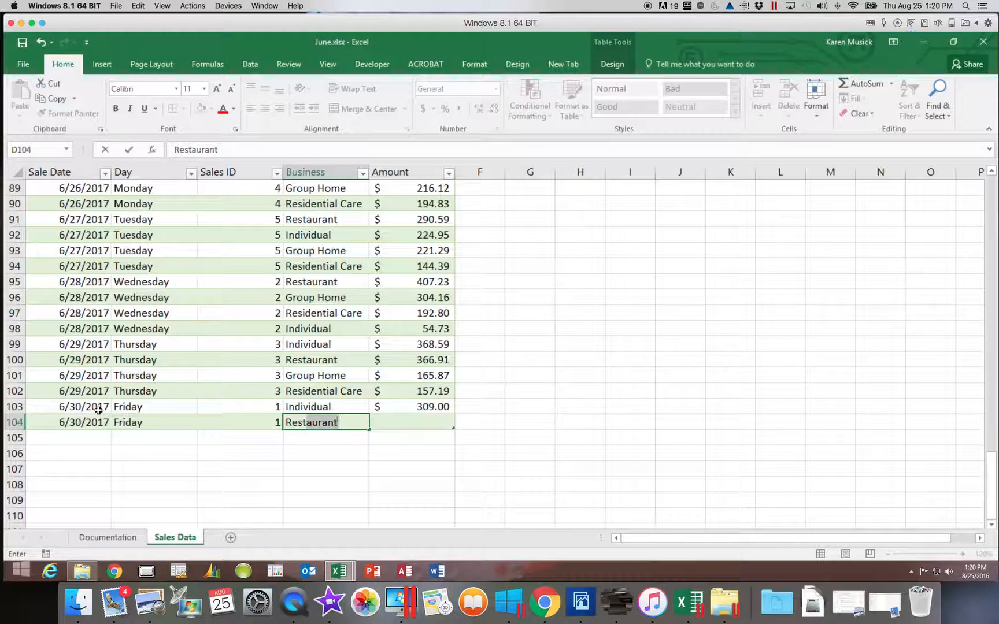
{"action": "key", "text": "ctrl+Return"}
{"action": "key", "text": "Tab"}
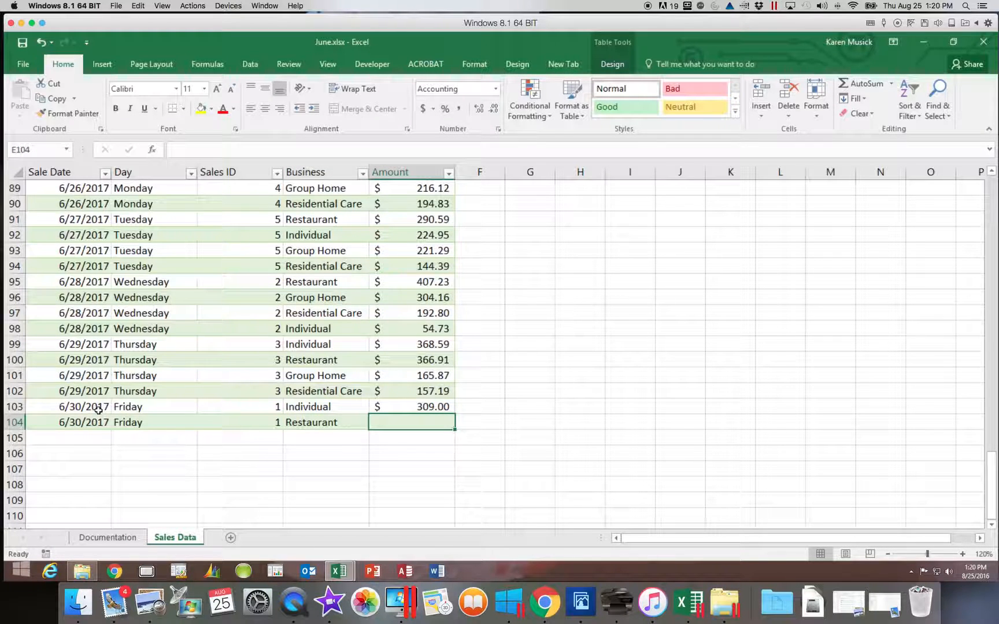
{"action": "type", "text": "4"}
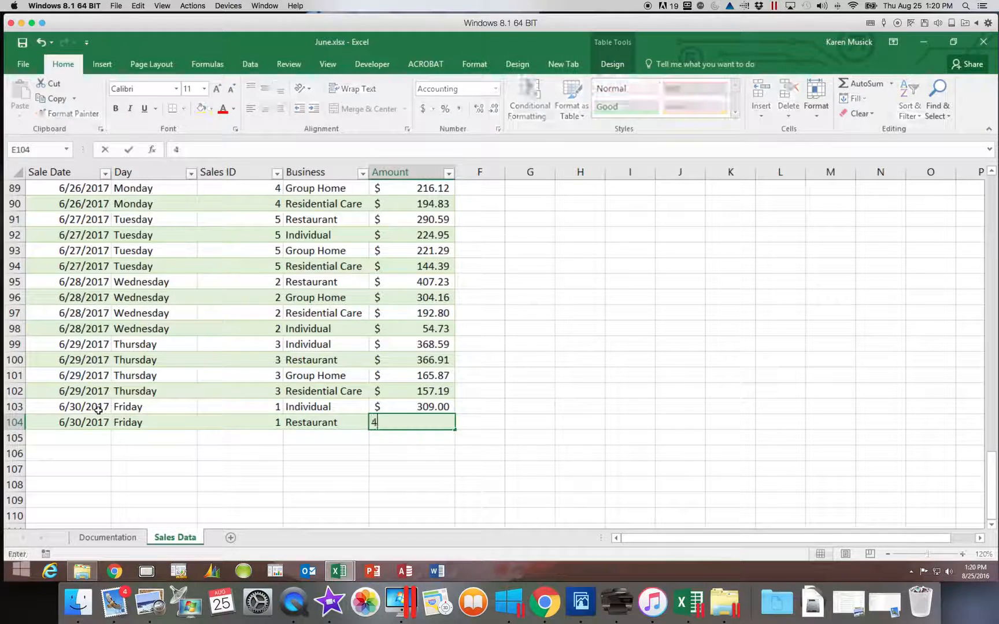
{"action": "type", "text": "64.12"}
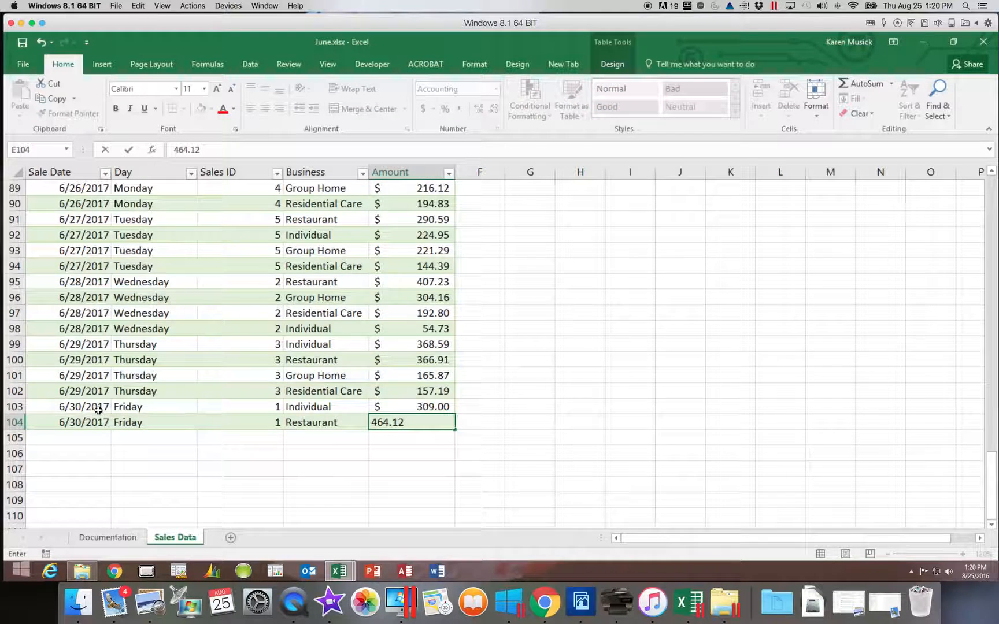
{"action": "key", "text": "Return"}
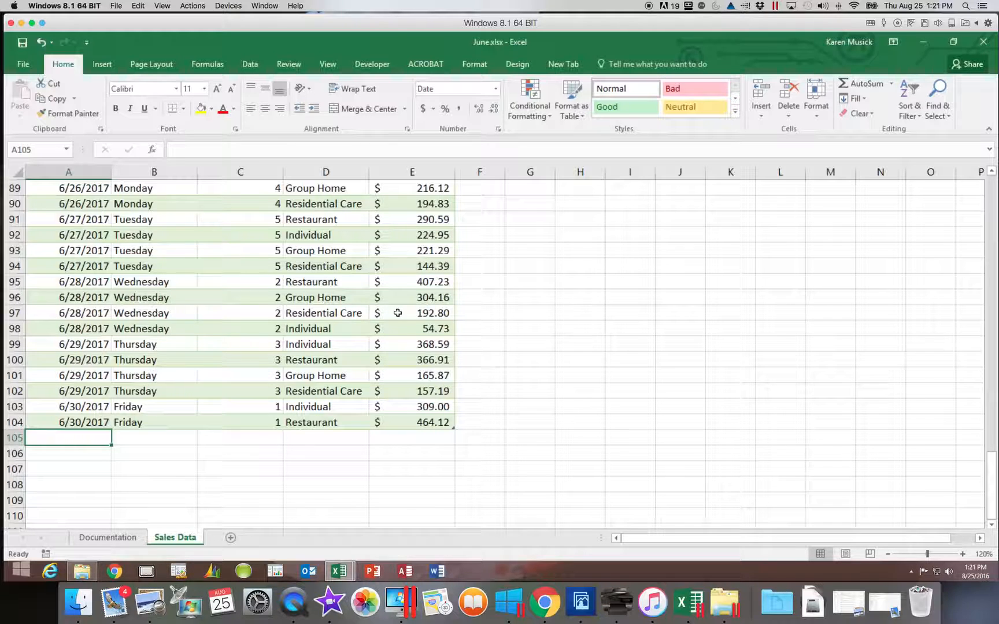
Step: Start a new record in row 105, directly below the table, with Sale Date 6/30/2017, Day Friday and Sales ID 1
{"action": "scroll", "coordinate": [397, 313], "scroll_direction": "down", "scroll_amount": 3}
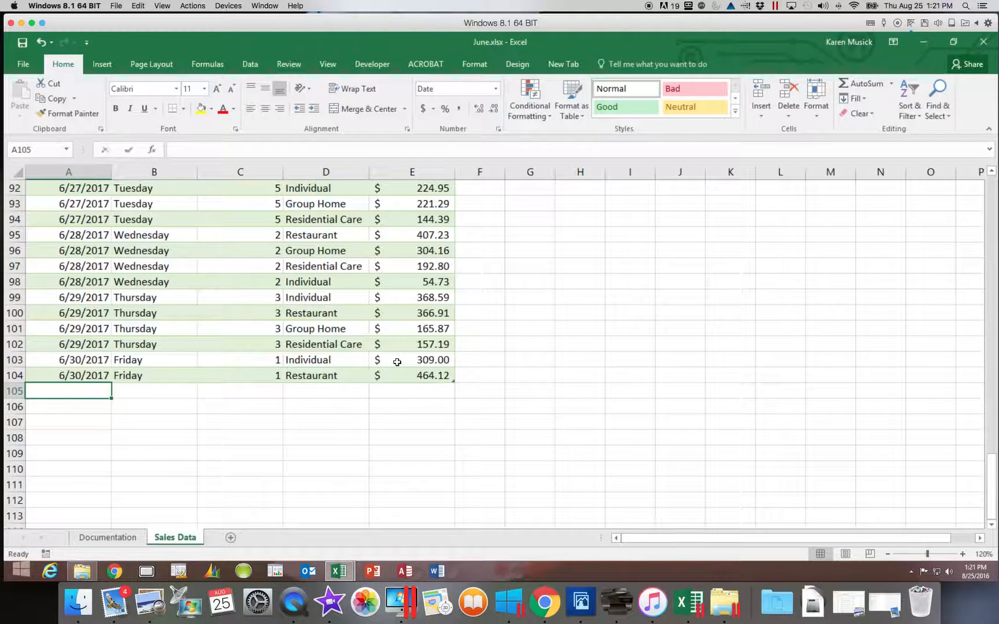
{"action": "type", "text": "6/30/2017"}
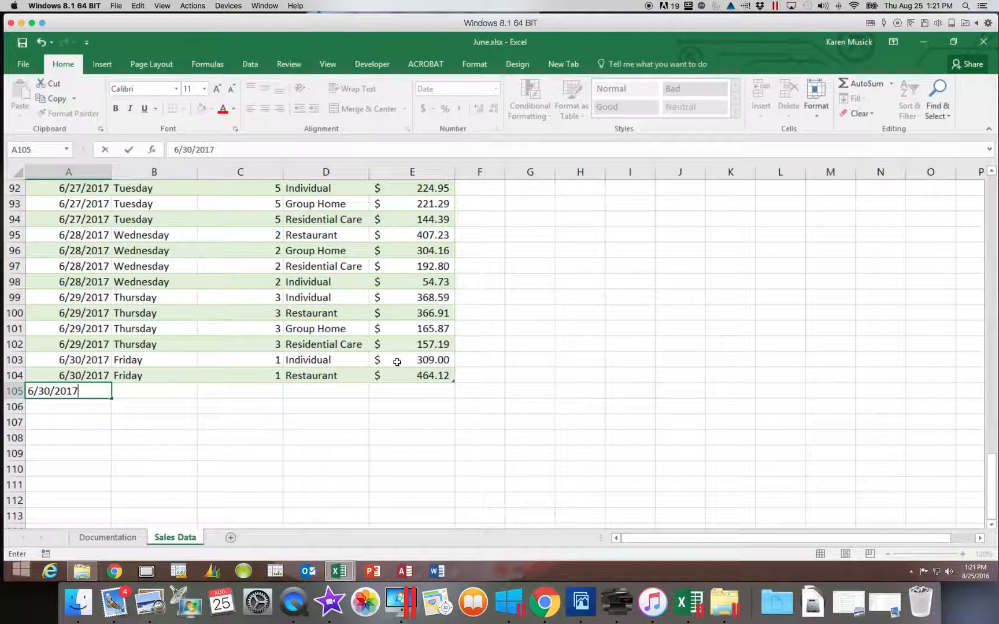
{"action": "key", "text": "Tab"}
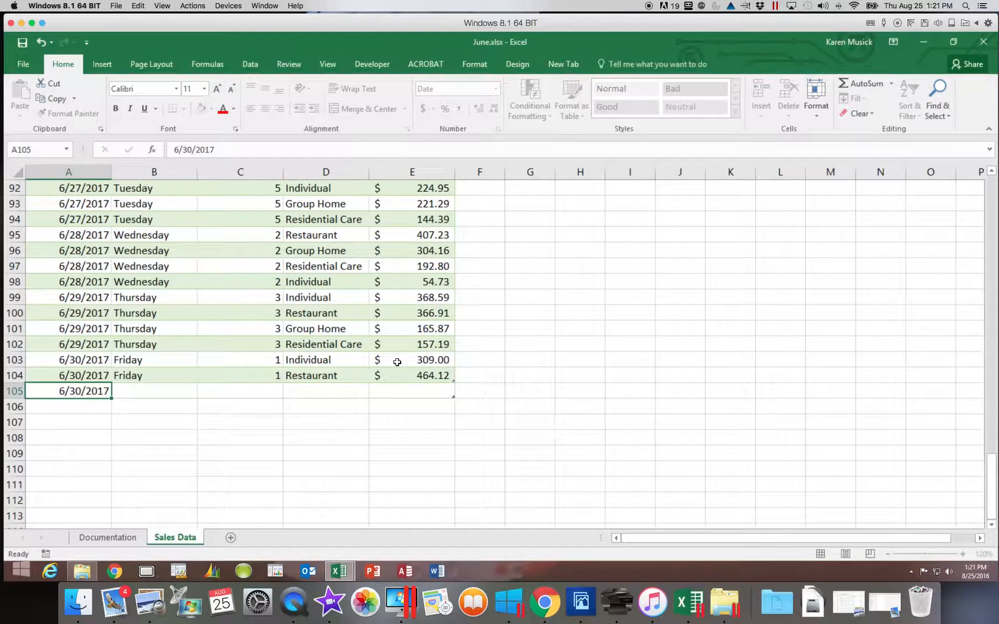
{"action": "type", "text": "Friday"}
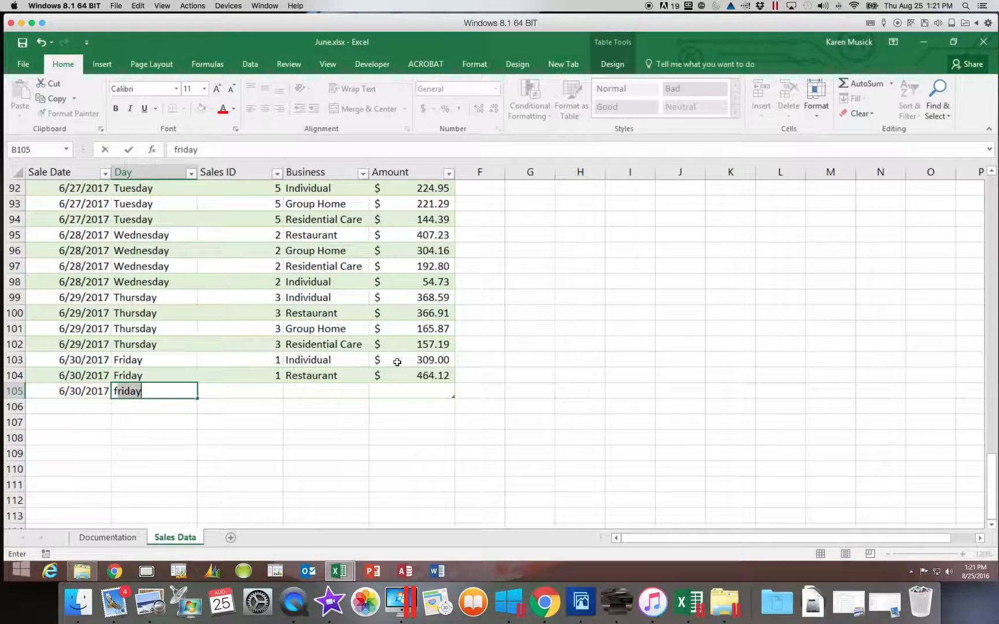
{"action": "key", "text": "Tab"}
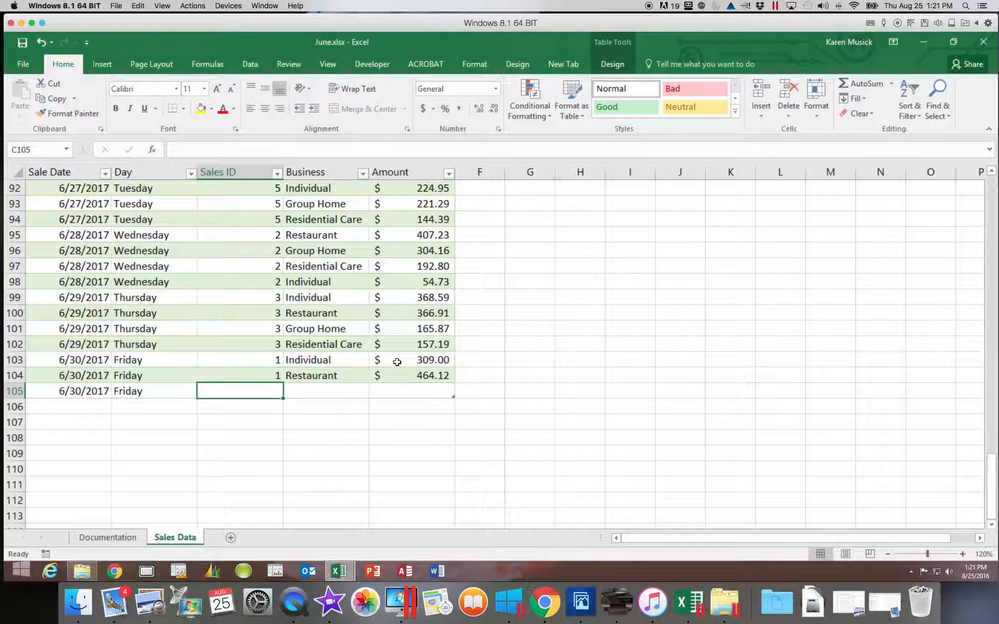
{"action": "type", "text": "1"}
{"action": "key", "text": "Tab"}
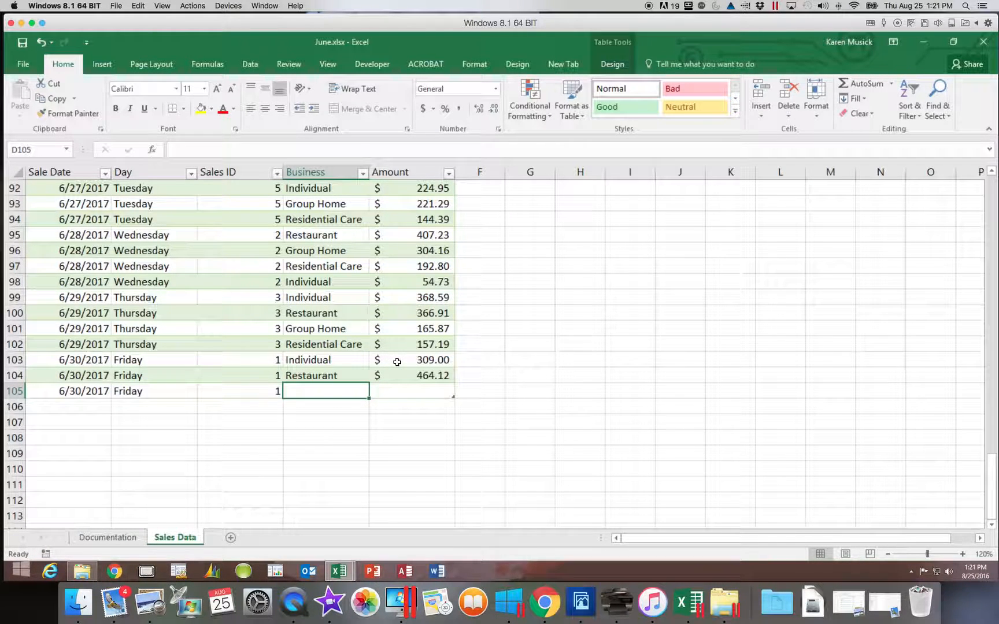
Step: Complete the row 105 record with Business Group Home and Amount 431.12, and extend the table by a blank row
{"action": "type", "text": "group Home"}
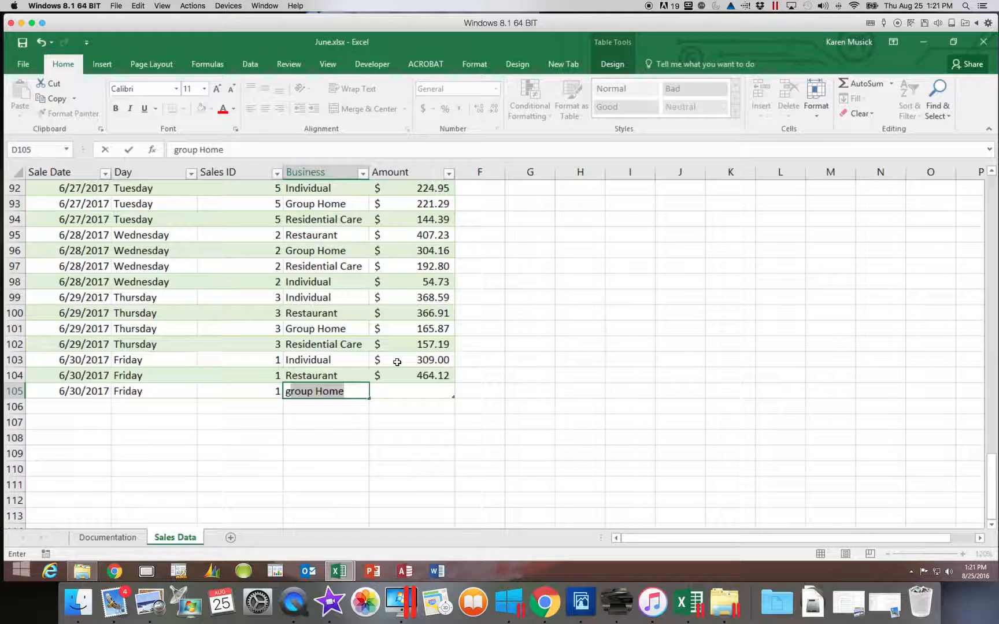
{"action": "key", "text": "Tab"}
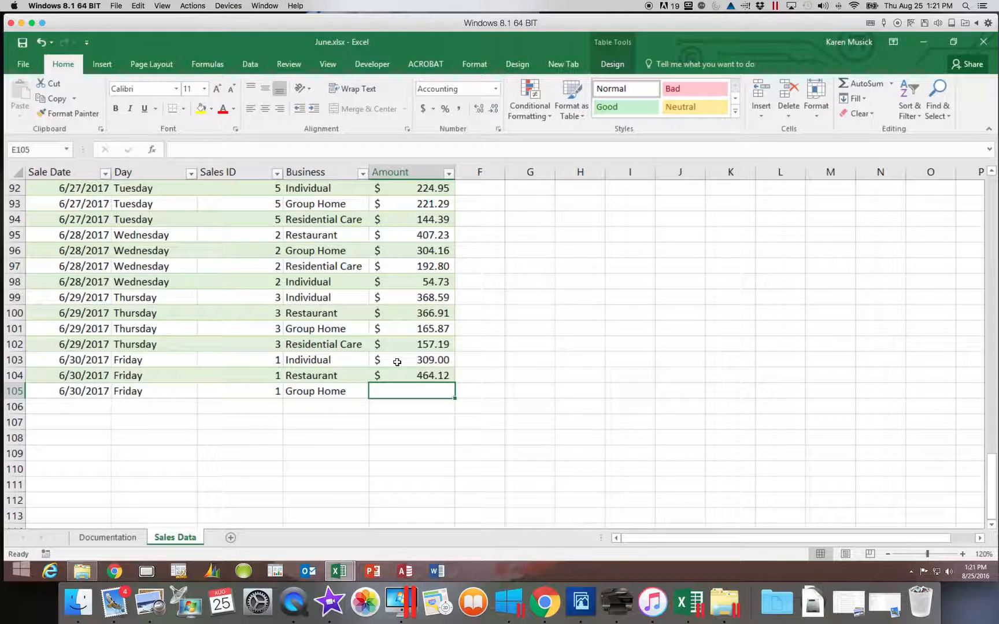
{"action": "type", "text": "431.12"}
{"action": "key", "text": "Tab"}
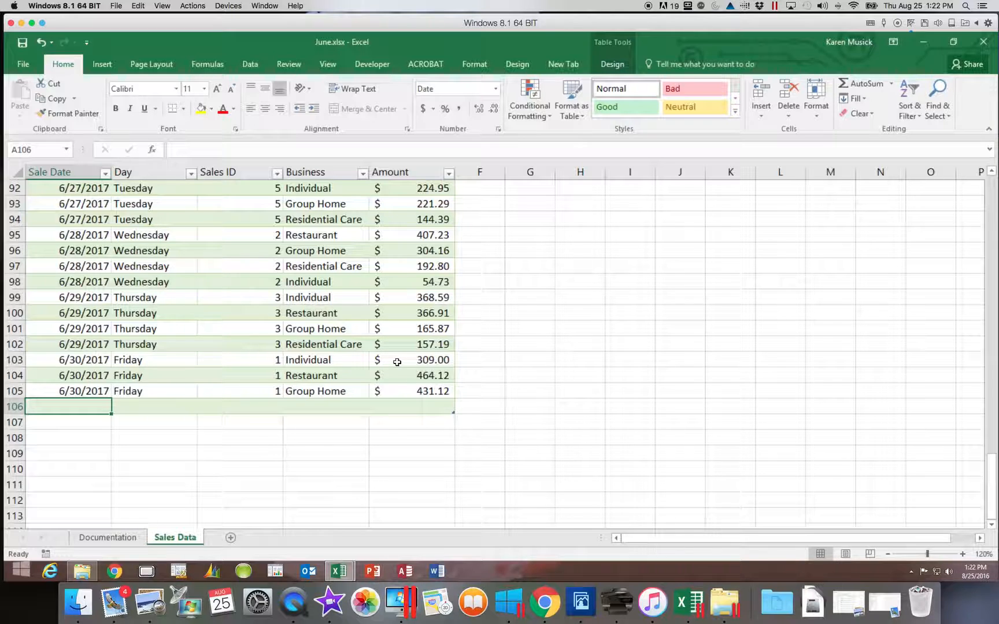
Step: Fill in row 106 with Sale Date 6/30/2017, Day Friday and Sales ID 1
{"action": "type", "text": "6/3"}
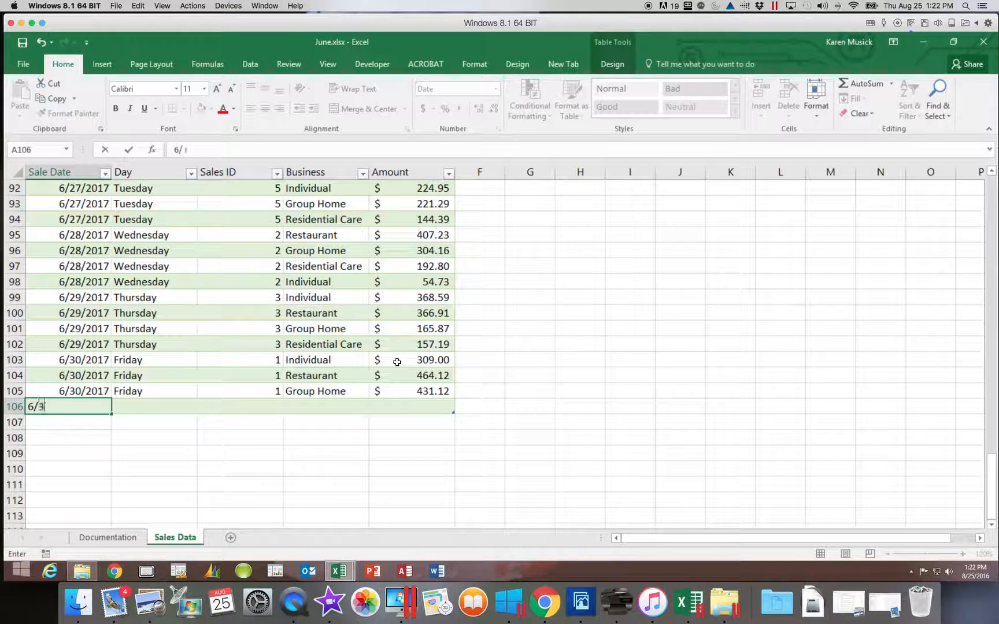
{"action": "type", "text": "0/2017"}
{"action": "key", "text": "BackSpace"}
{"action": "key", "text": "BackSpace"}
{"action": "key", "text": "BackSpace"}
{"action": "key", "text": "BackSpace"}
{"action": "type", "text": "2017"}
{"action": "key", "text": "Tab"}
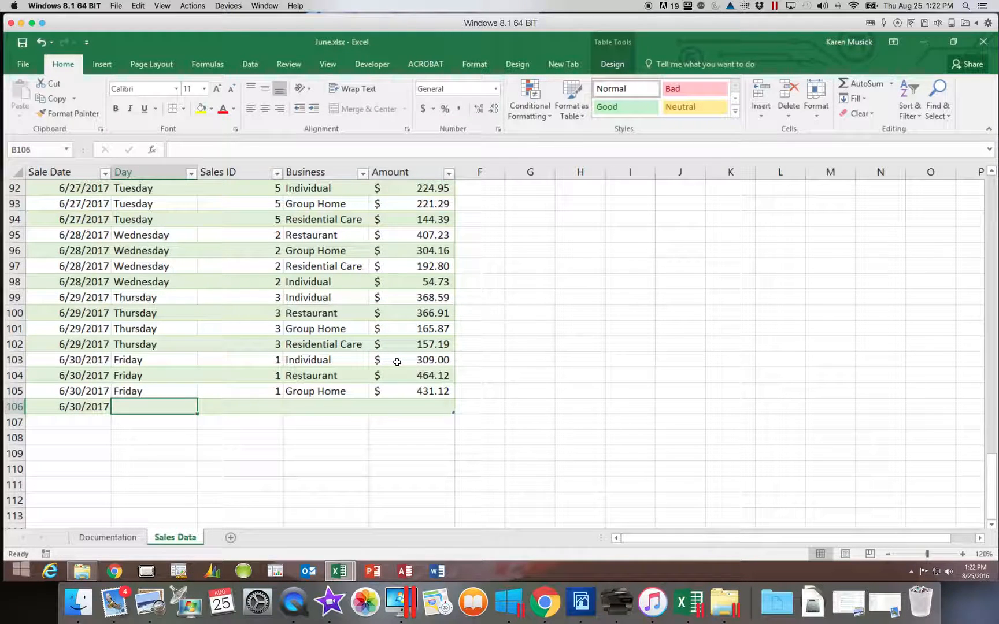
{"action": "type", "text": "Friday"}
{"action": "key", "text": "Tab"}
{"action": "type", "text": "1"}
{"action": "key", "text": "Tab"}
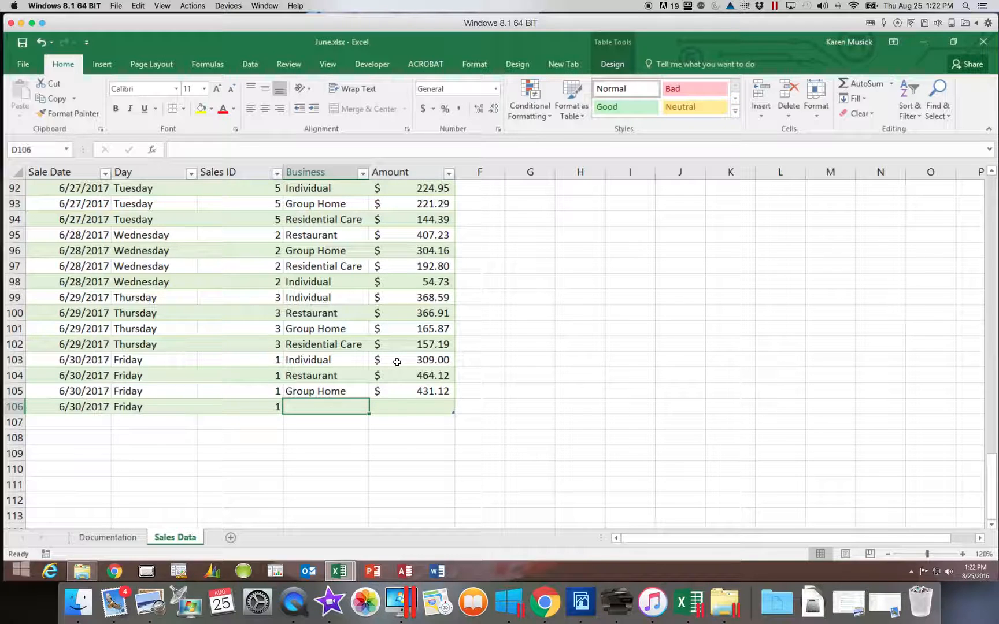
Step: Complete the row 106 record with Business Residential Care and Amount 225.02
{"action": "type", "text": "res"}
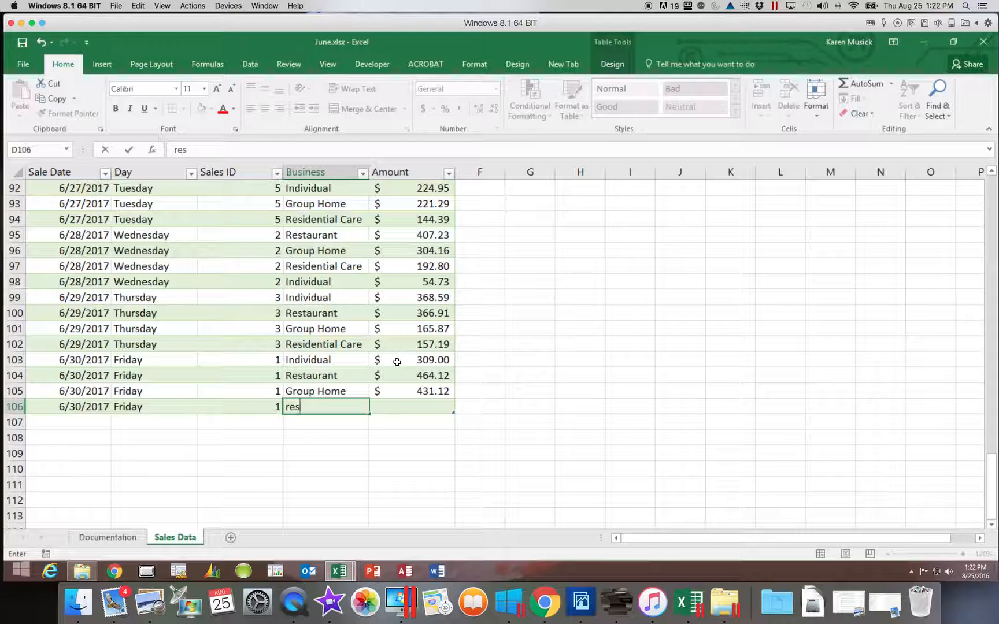
{"action": "type", "text": "idential Care"}
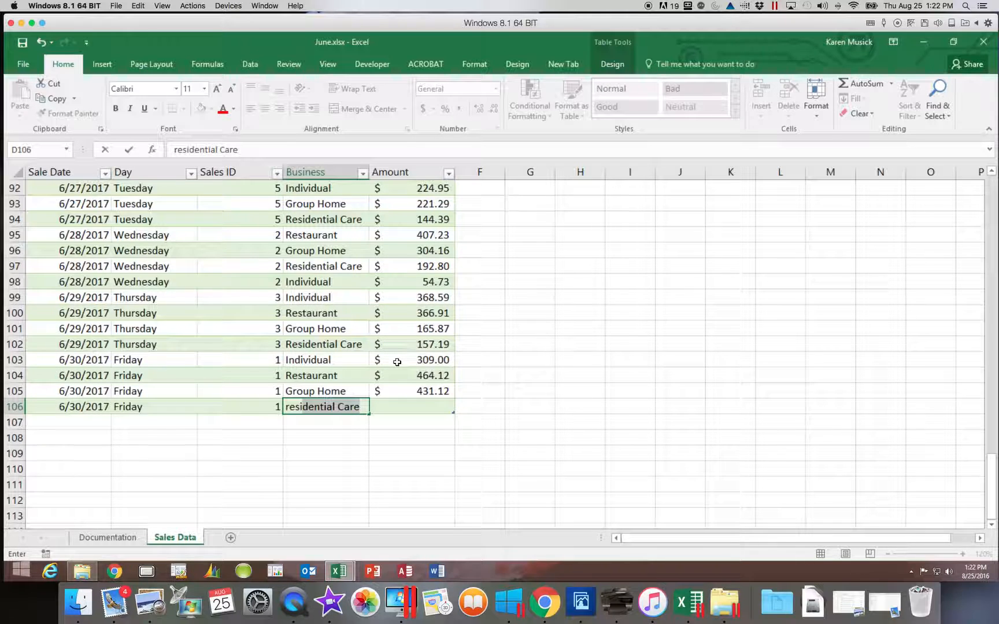
{"action": "key", "text": "Tab"}
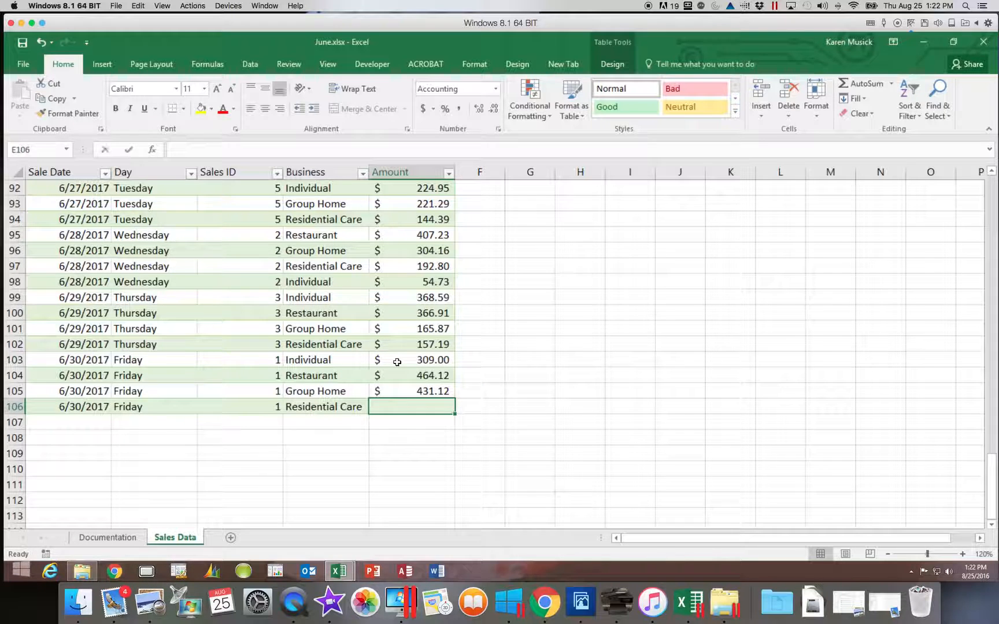
{"action": "type", "text": "225.02"}
{"action": "key", "text": "Return"}
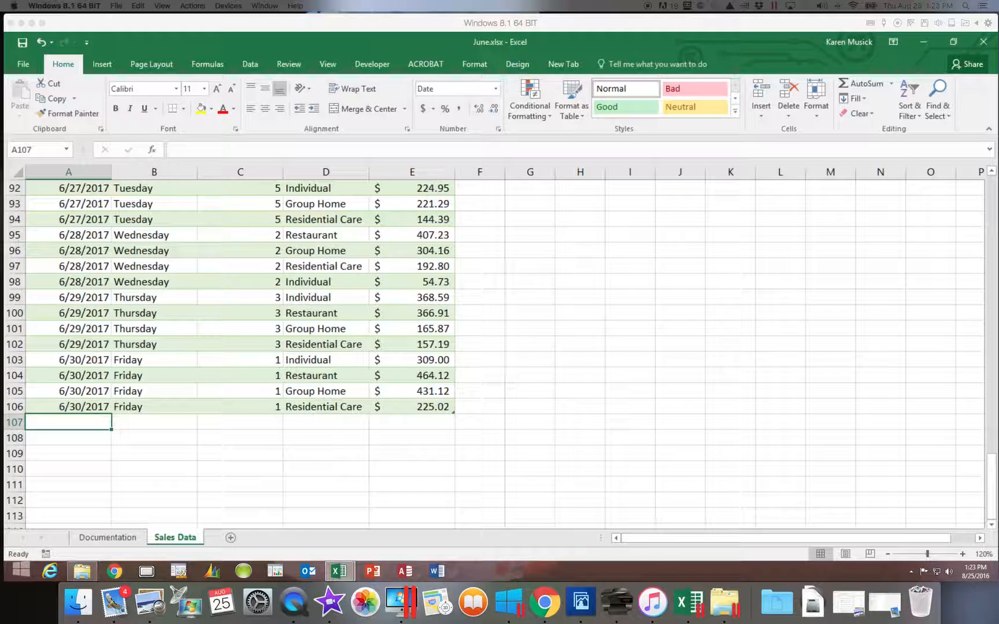
Step: Return to the start of the sales table and select the Sale Date header in cell A1
{"action": "left_click", "coordinate": [84, 440]}
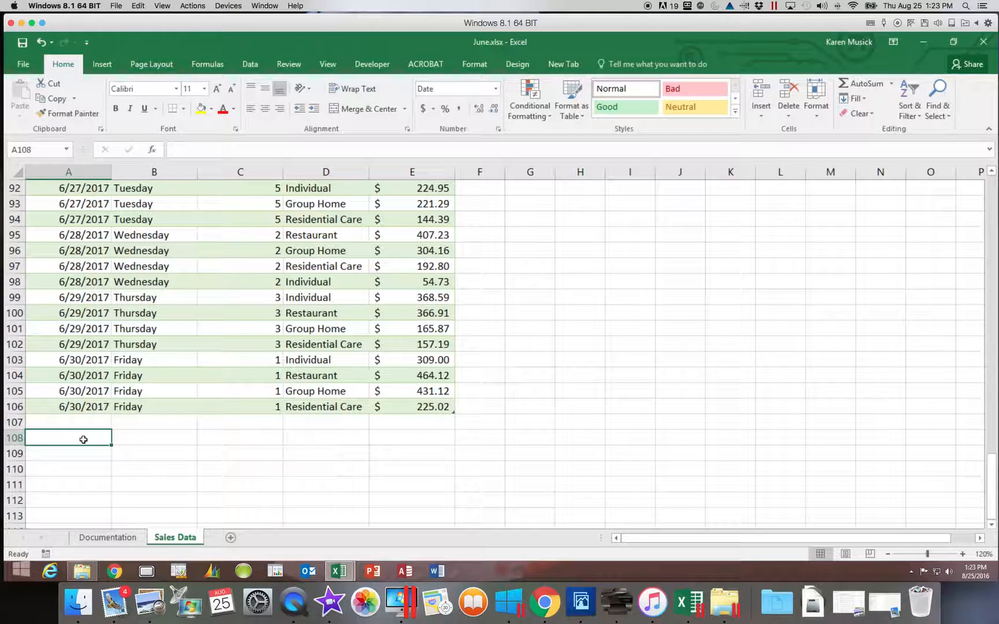
{"action": "key", "text": "Up"}
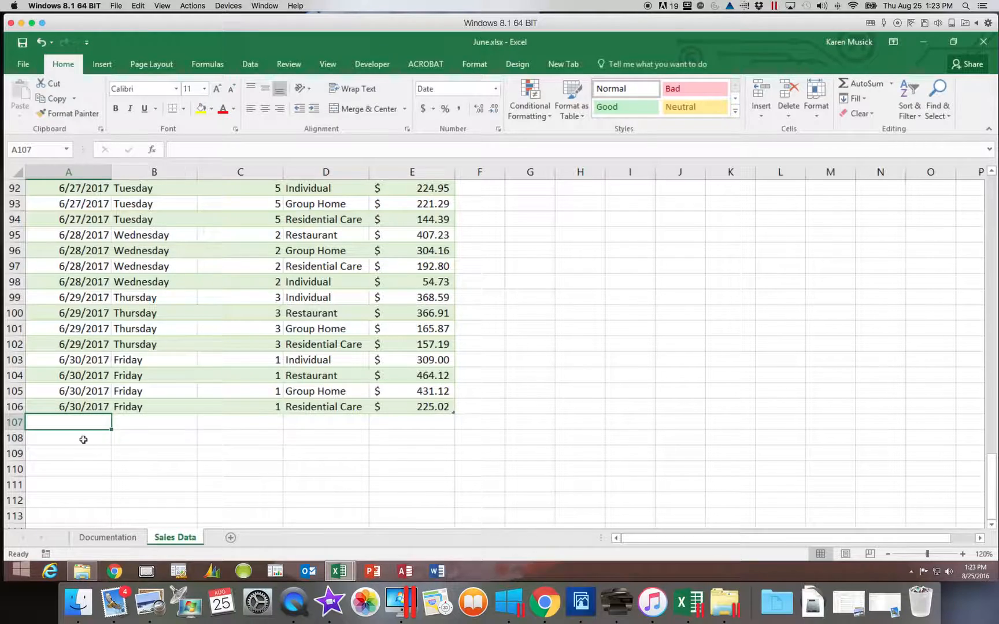
{"action": "key", "text": "Up"}
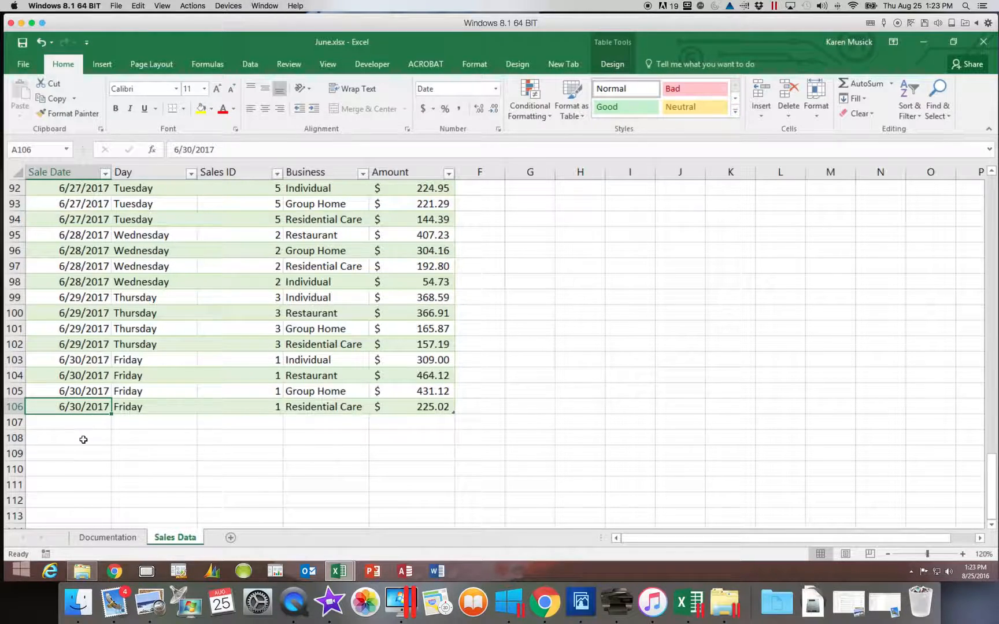
{"action": "key", "text": "Page_Up"}
{"action": "key", "text": "Page_Up"}
{"action": "key", "text": "Page_Up"}
{"action": "key", "text": "Page_Up"}
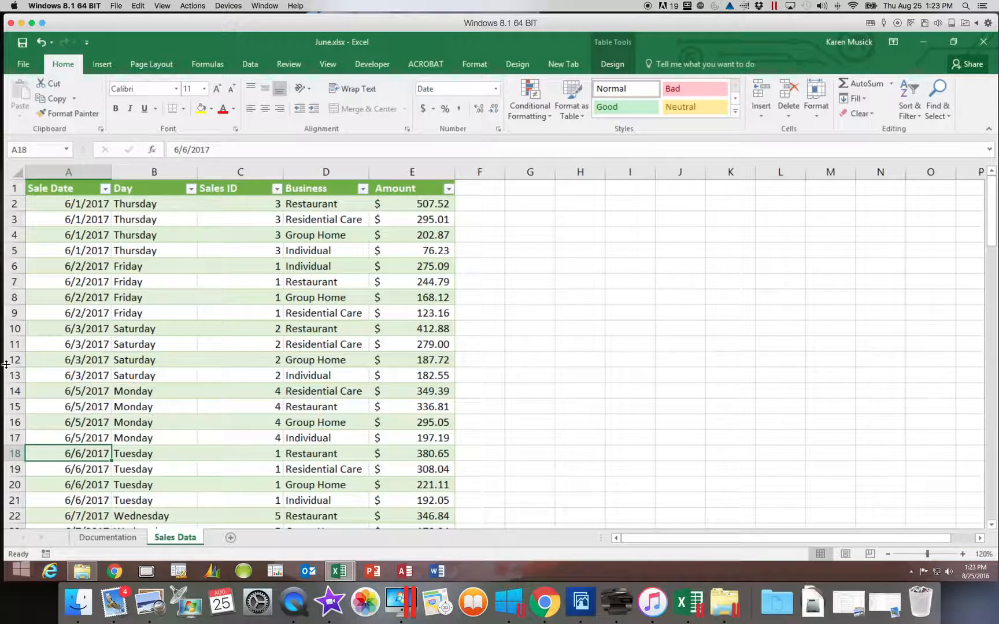
{"action": "left_click", "coordinate": [87, 207]}
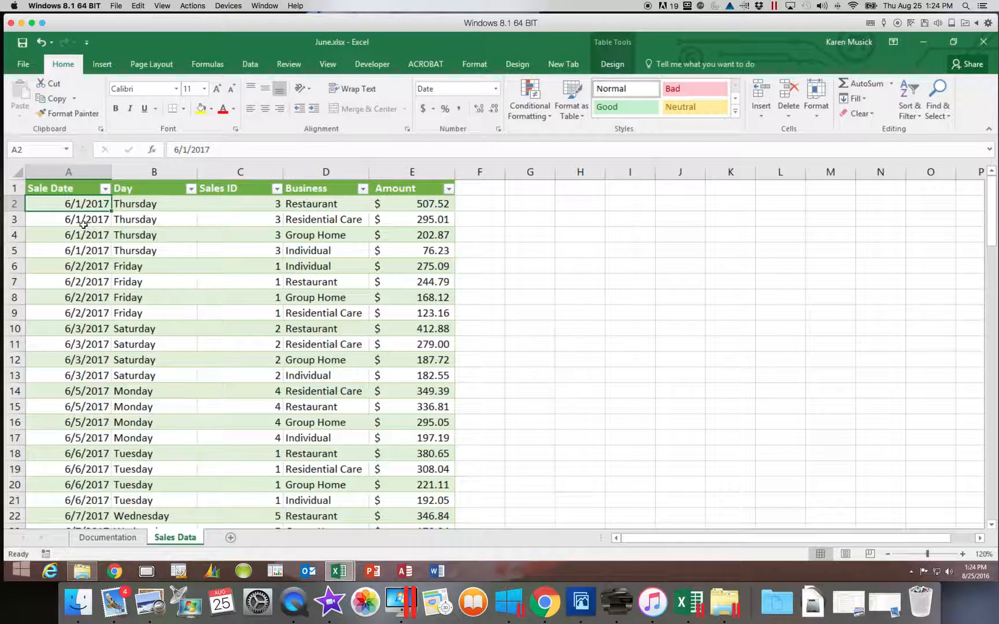
{"action": "left_click", "coordinate": [78, 189]}
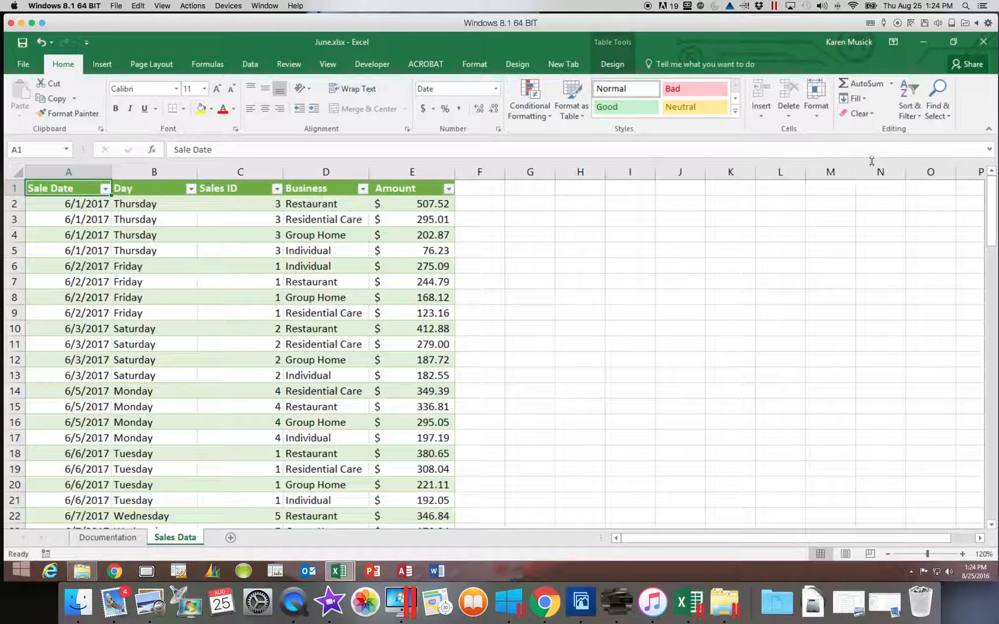
Step: Search the sheet for the next cell containing 6/20/2017, using only the date as the search text
{"action": "left_click", "coordinate": [946, 118]}
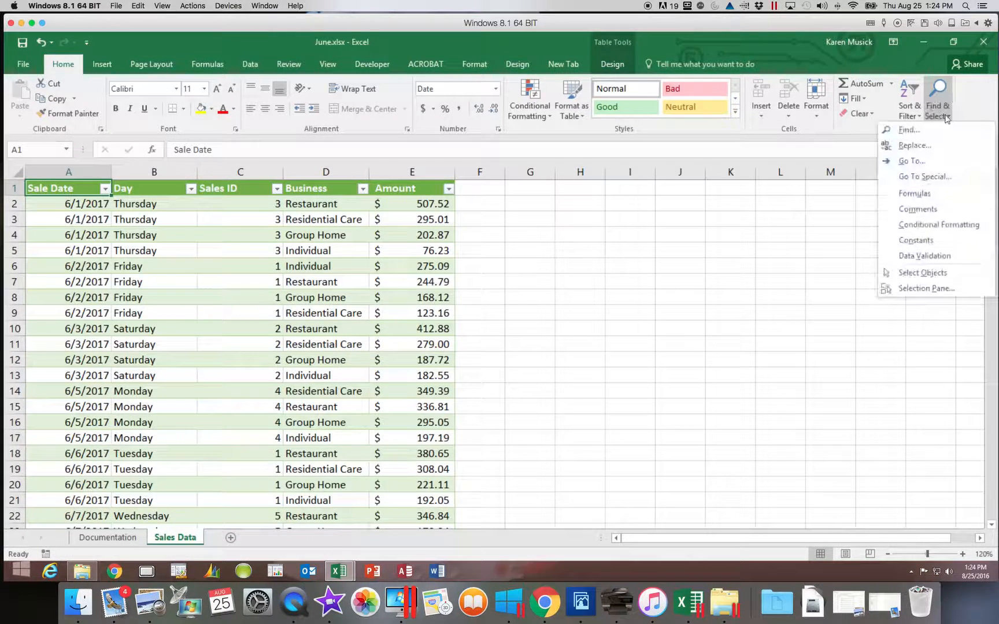
{"action": "left_click", "coordinate": [911, 130]}
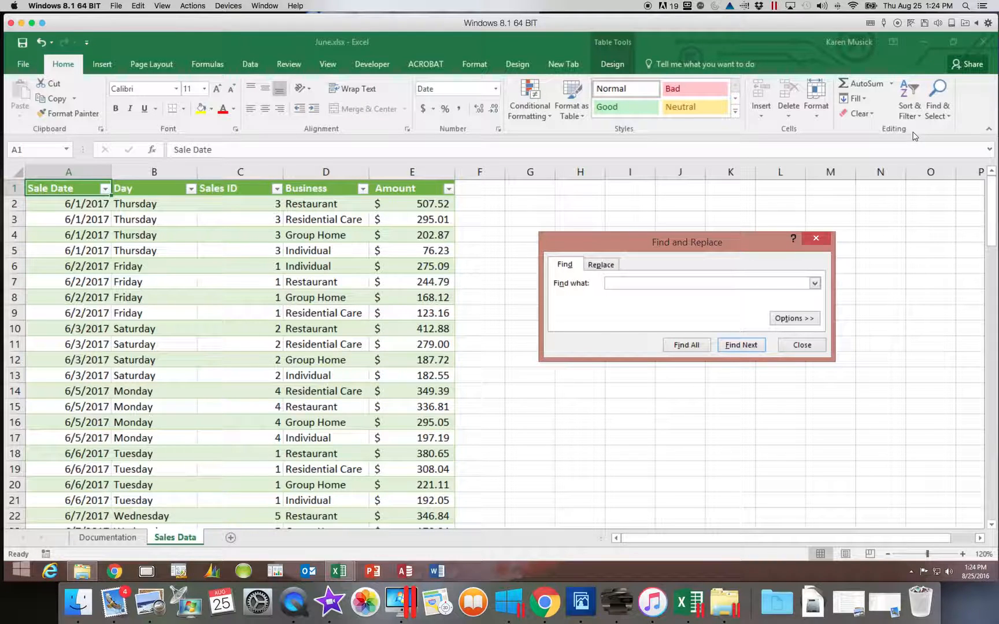
{"action": "type", "text": "6/20/2017 Residential Care"}
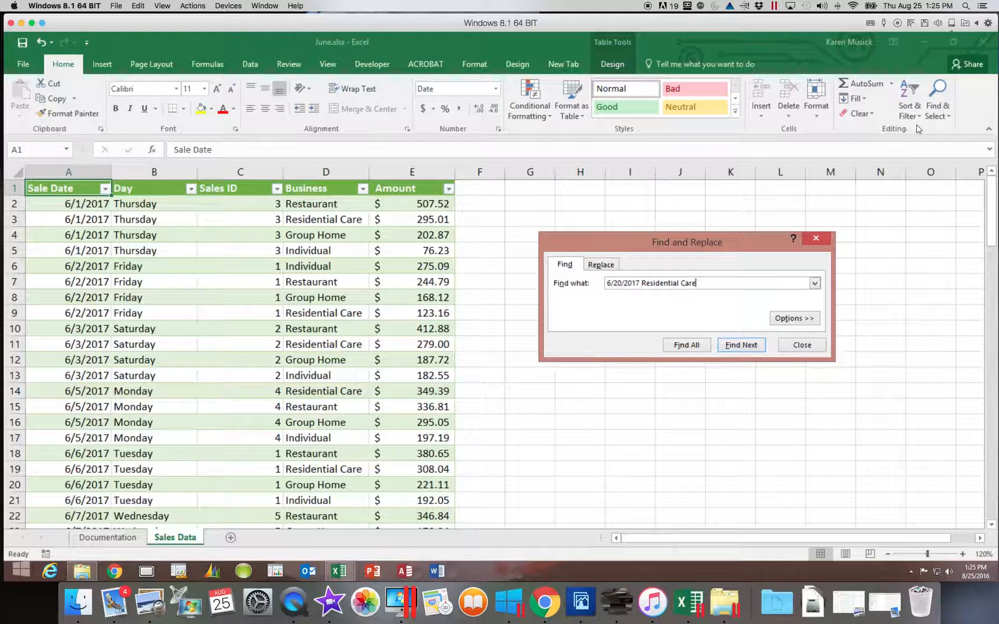
{"action": "key", "text": "BackSpace"}
{"action": "key", "text": "BackSpace"}
{"action": "key", "text": "BackSpace"}
{"action": "key", "text": "BackSpace"}
{"action": "key", "text": "BackSpace"}
{"action": "key", "text": "BackSpace"}
{"action": "key", "text": "BackSpace"}
{"action": "key", "text": "BackSpace"}
{"action": "key", "text": "BackSpace"}
{"action": "key", "text": "BackSpace"}
{"action": "key", "text": "BackSpace"}
{"action": "key", "text": "BackSpace"}
{"action": "key", "text": "BackSpace"}
{"action": "key", "text": "BackSpace"}
{"action": "key", "text": "BackSpace"}
{"action": "key", "text": "BackSpace"}
{"action": "key", "text": "BackSpace"}
{"action": "left_click", "coordinate": [742, 345]}
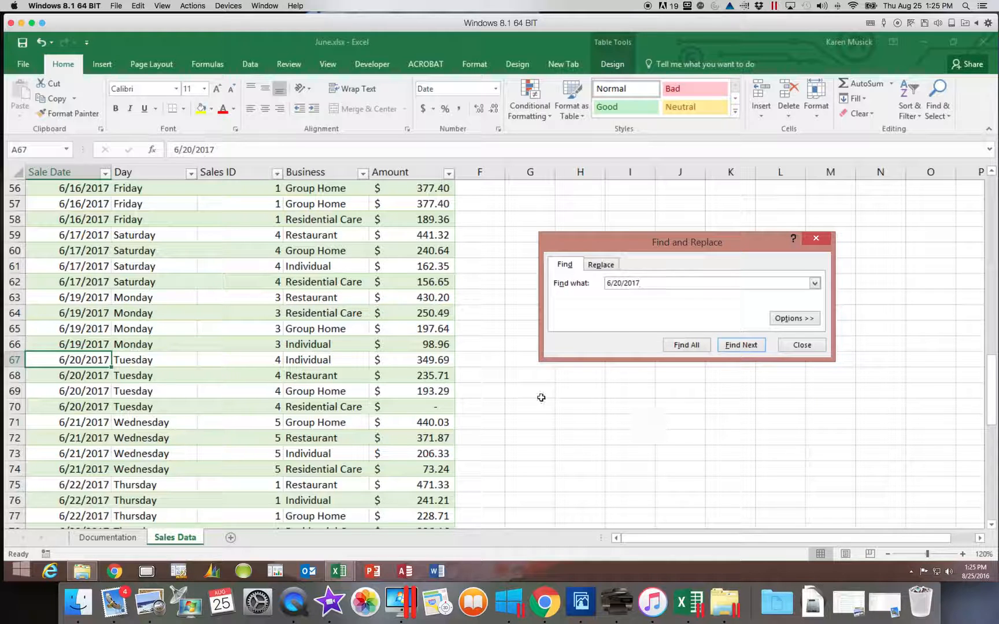
Step: Close the search and set the Amount of the 6/20/2017 Residential Care record in row 70 to 309
{"action": "left_click", "coordinate": [341, 406]}
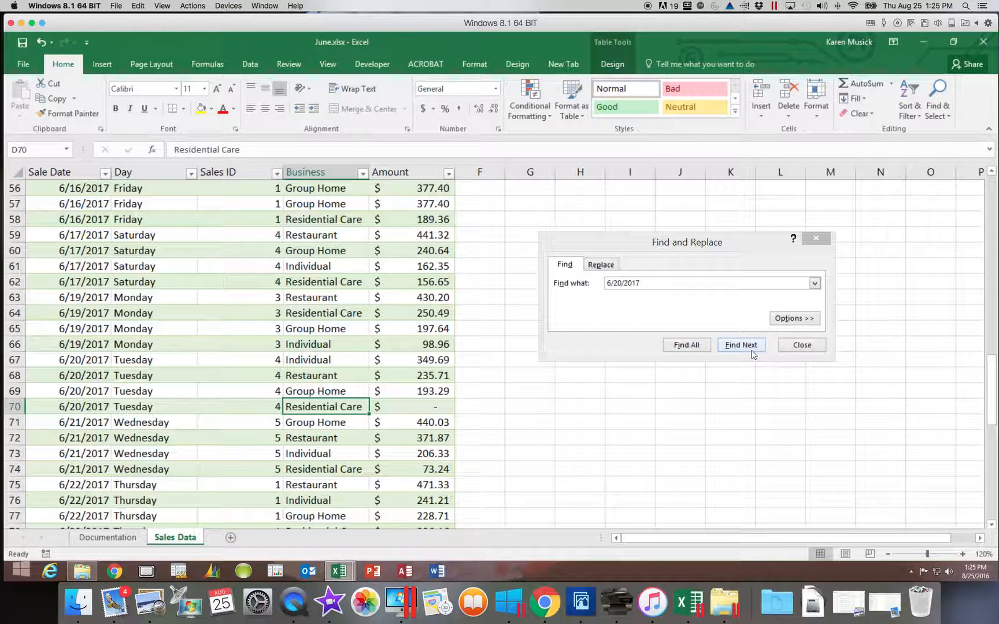
{"action": "left_click", "coordinate": [804, 346]}
{"action": "scroll", "coordinate": [770, 365], "scroll_direction": "right", "scroll_amount": 2}
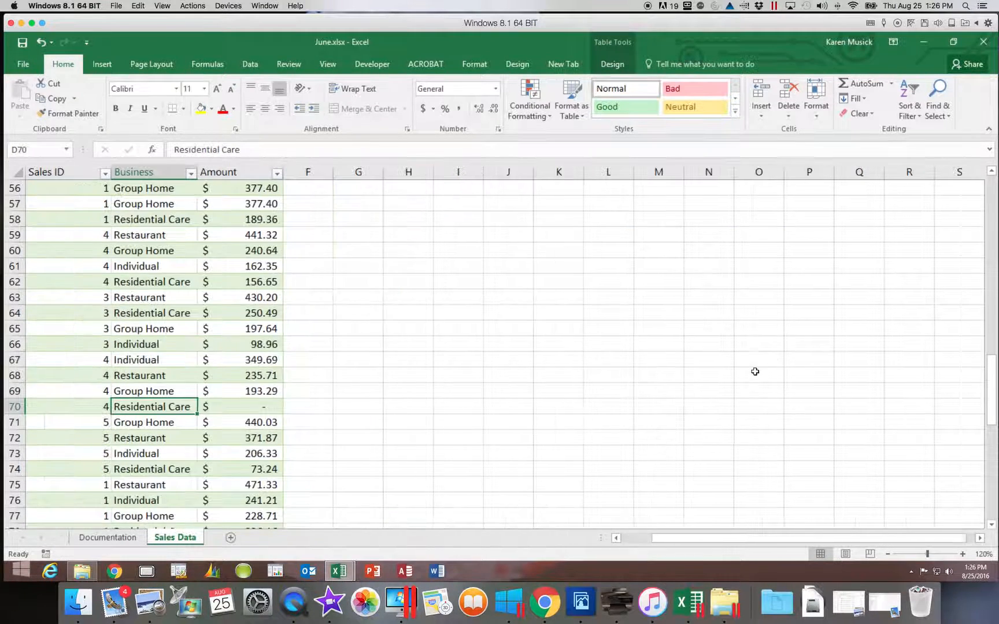
{"action": "left_click", "coordinate": [272, 405]}
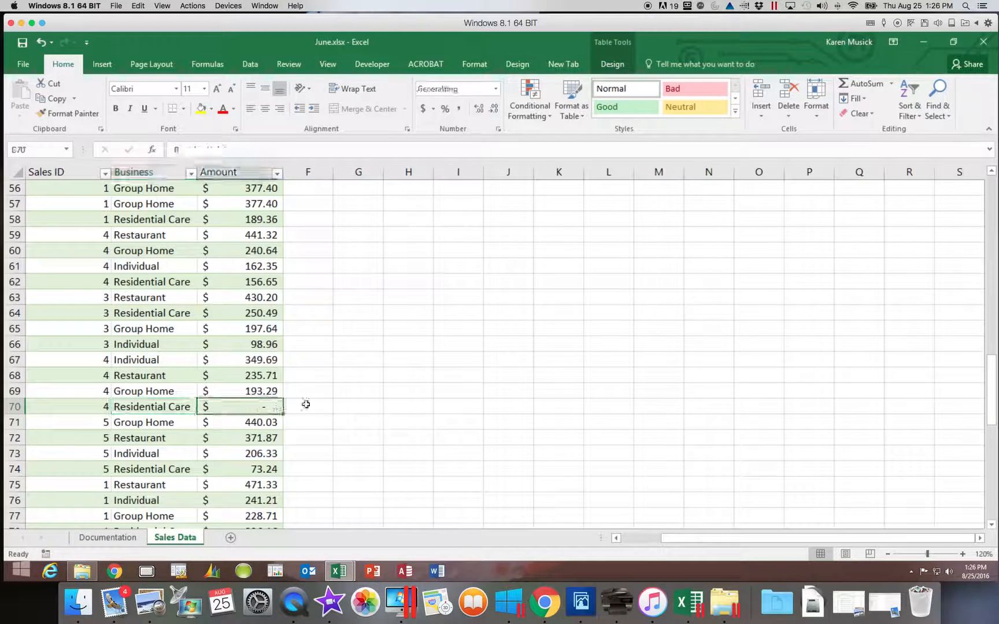
{"action": "left_click_drag", "start_coordinate": [724, 539], "coordinate": [655, 540]}
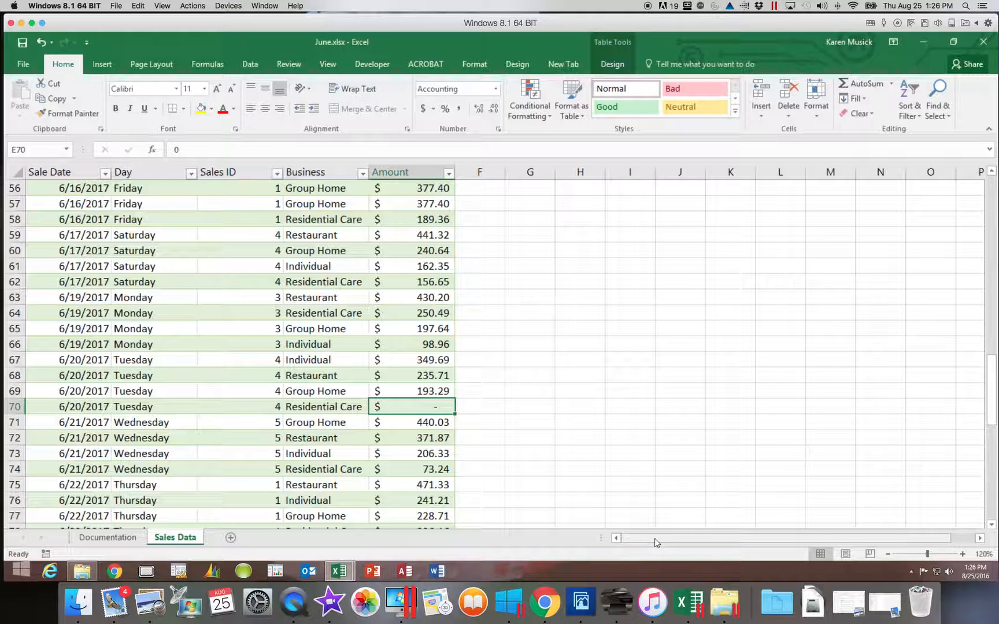
{"action": "type", "text": "309"}
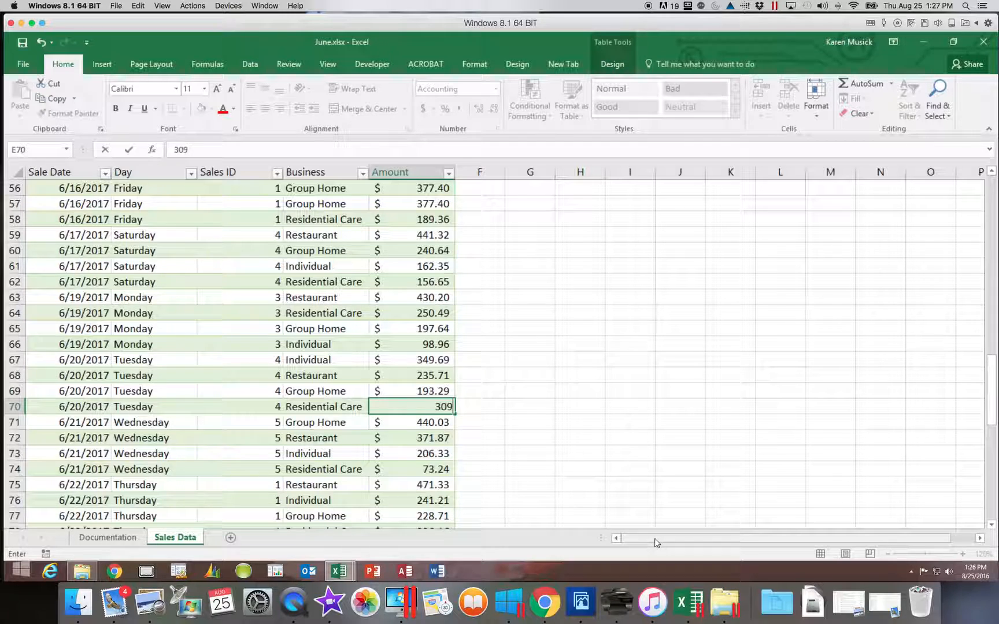
{"action": "key", "text": "Return"}
{"action": "key", "text": "Down"}
{"action": "key", "text": "Down"}
{"action": "key", "text": "Down"}
{"action": "key", "text": "Down"}
{"action": "key", "text": "Down"}
{"action": "key", "text": "Down"}
{"action": "key", "text": "Down"}
{"action": "key", "text": "Down"}
{"action": "key", "text": "Down"}
{"action": "key", "text": "Down"}
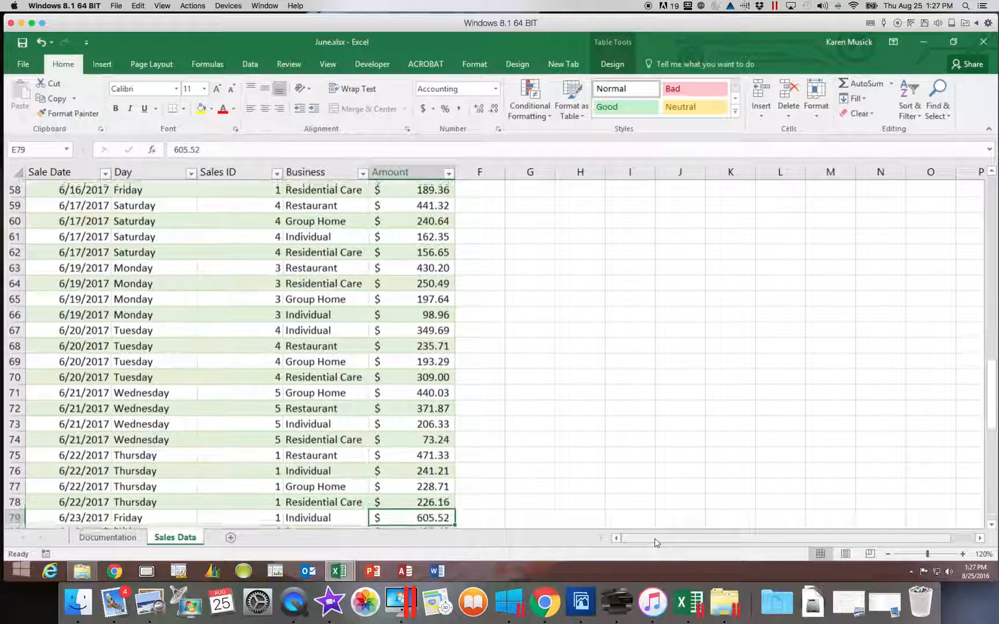
{"action": "key", "text": "Down"}
{"action": "key", "text": "Down"}
{"action": "key", "text": "Down"}
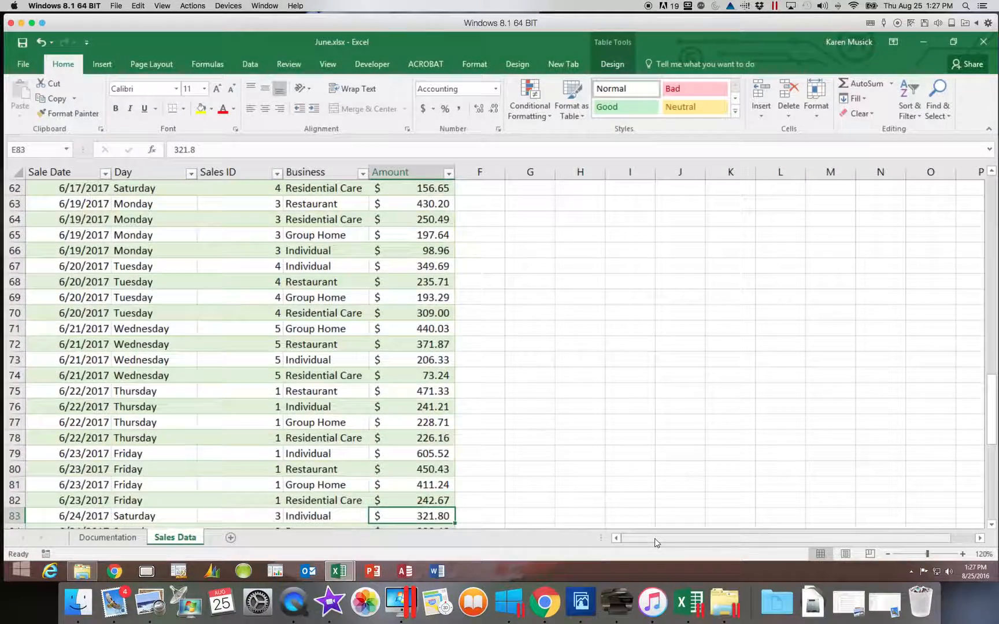
{"action": "key", "text": "Down"}
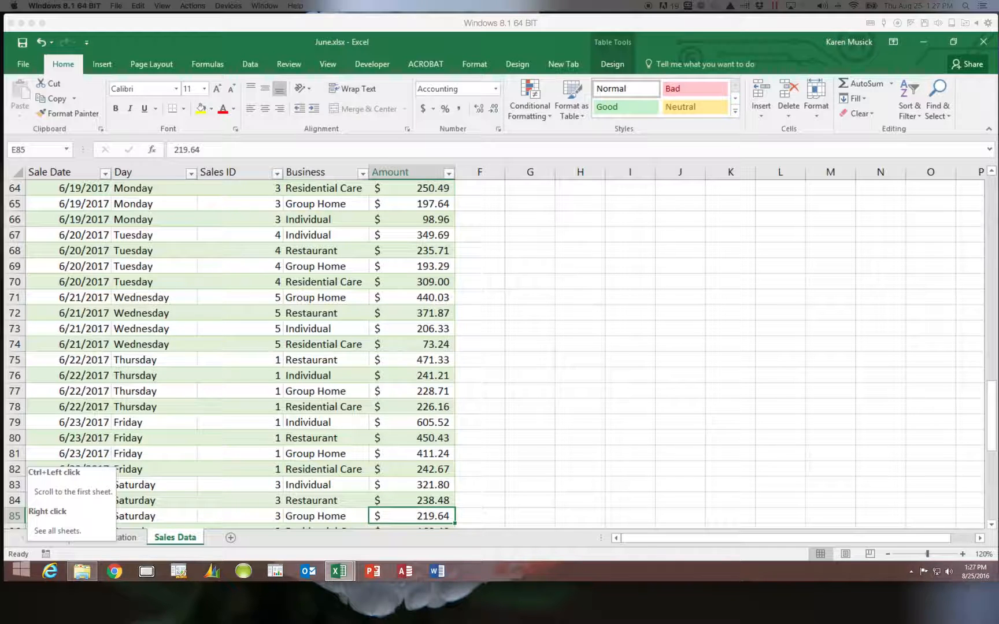
{"action": "left_click", "coordinate": [533, 341]}
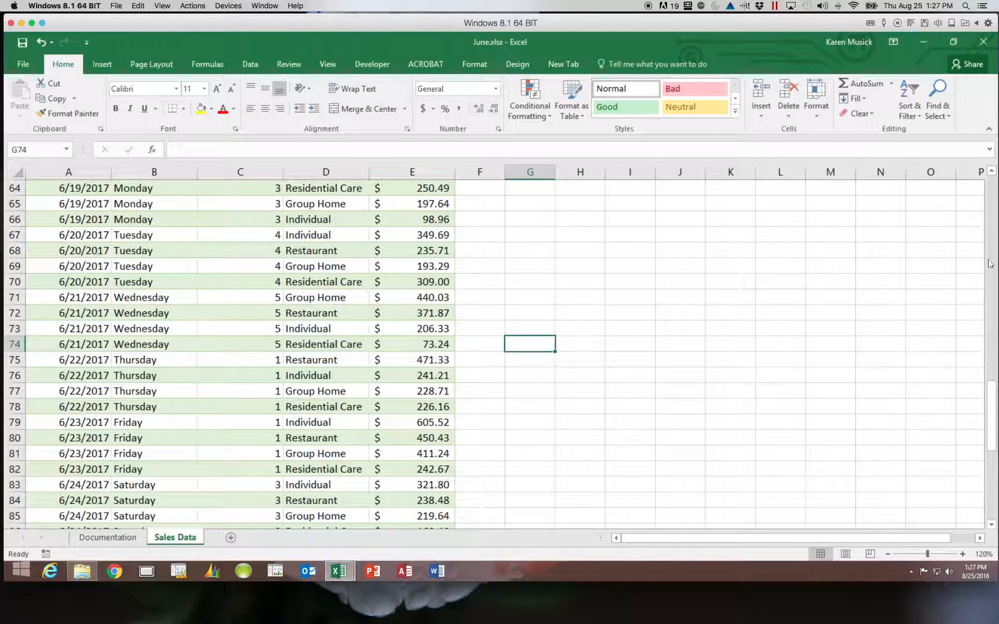
Step: Examine the sales records dated around 6/16/2017 to 6/20/2017 for duplicate entries
{"action": "left_click_drag", "start_coordinate": [994, 395], "coordinate": [994, 366]}
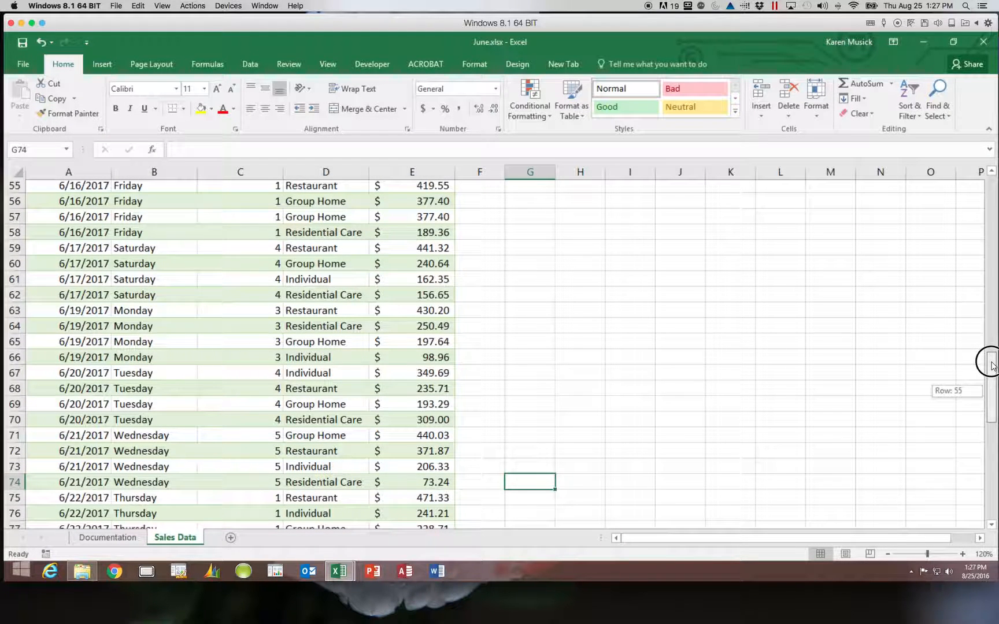
{"action": "left_click_drag", "start_coordinate": [993, 365], "coordinate": [994, 365]}
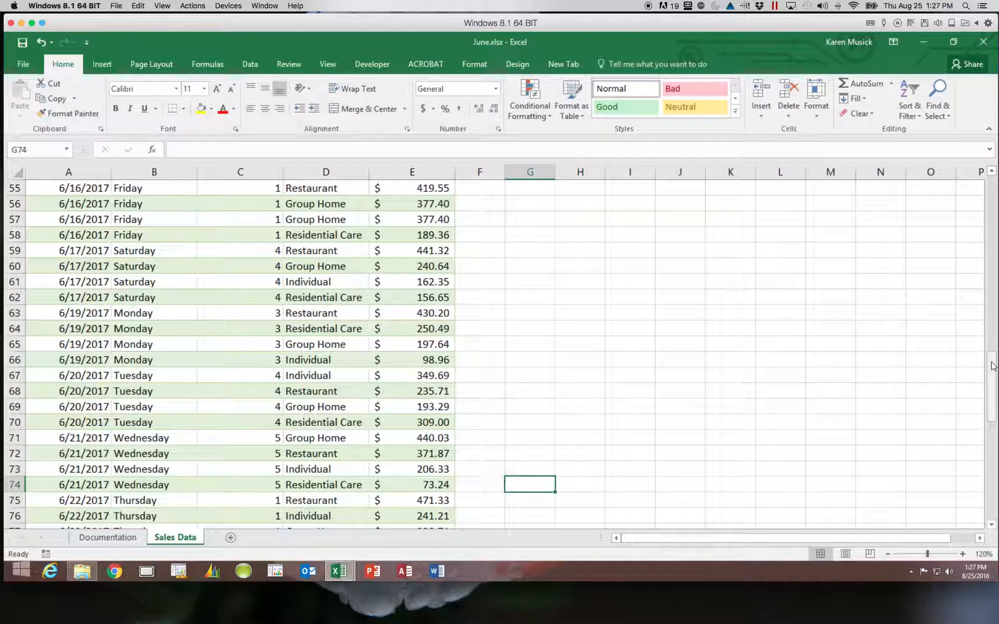
{"action": "left_click", "coordinate": [334, 414]}
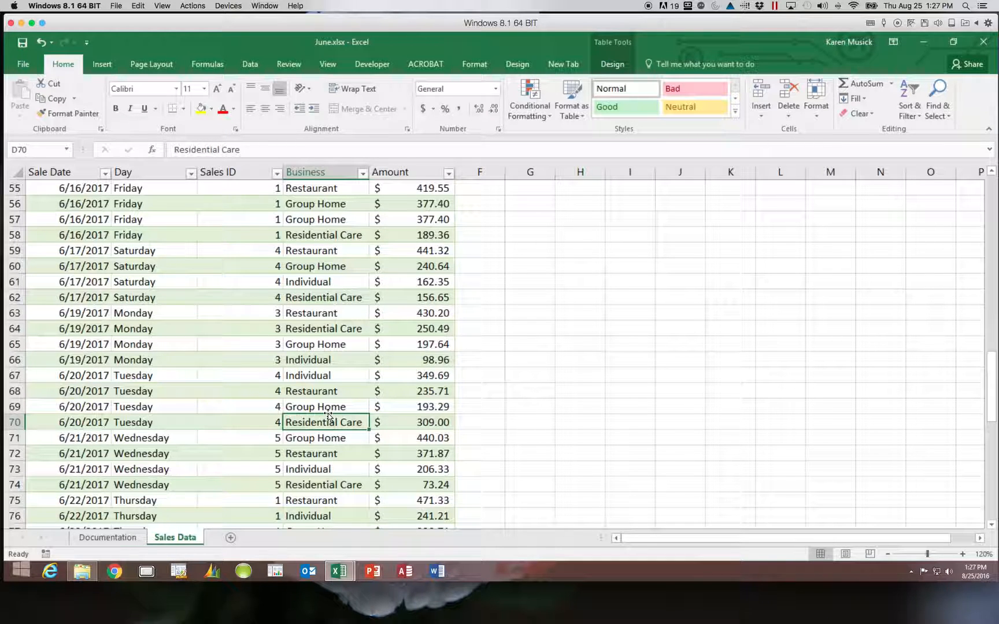
{"action": "left_click", "coordinate": [751, 295]}
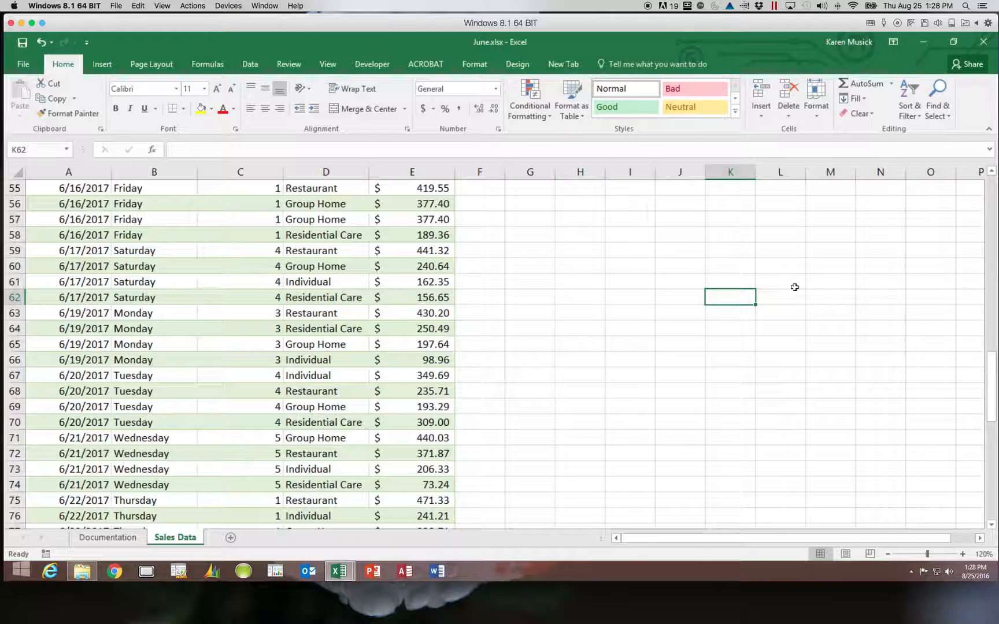
{"action": "left_click", "coordinate": [291, 366]}
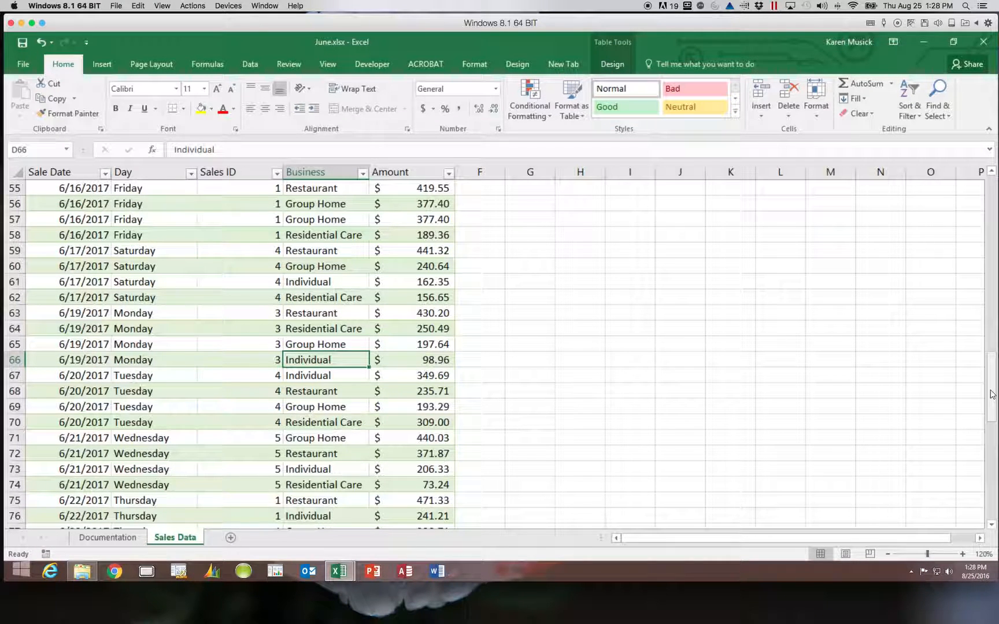
{"action": "left_click_drag", "start_coordinate": [991, 395], "coordinate": [990, 380]}
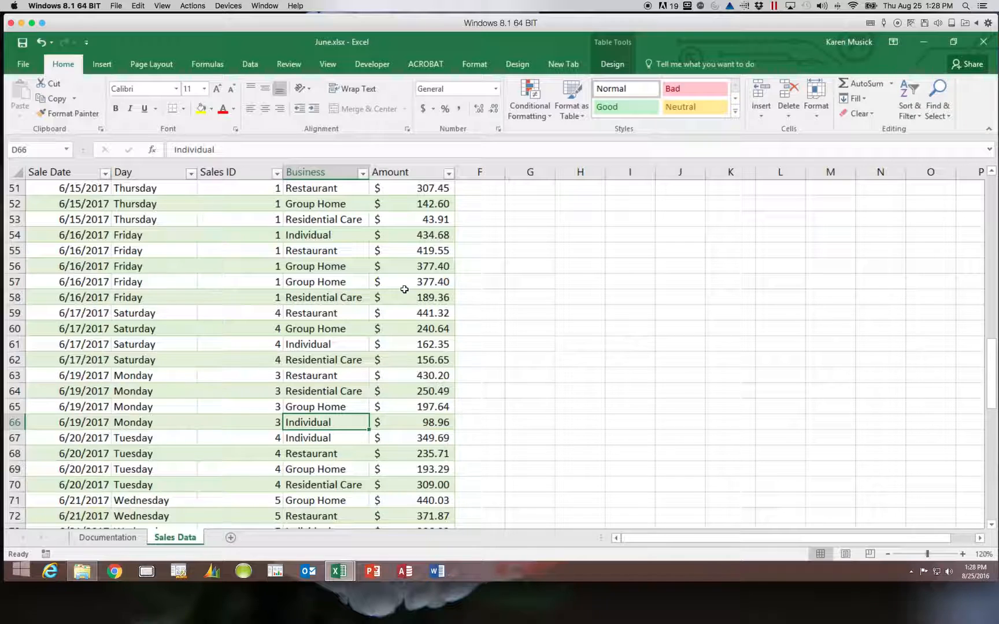
{"action": "scroll", "coordinate": [404, 289], "scroll_direction": "down", "scroll_amount": 2}
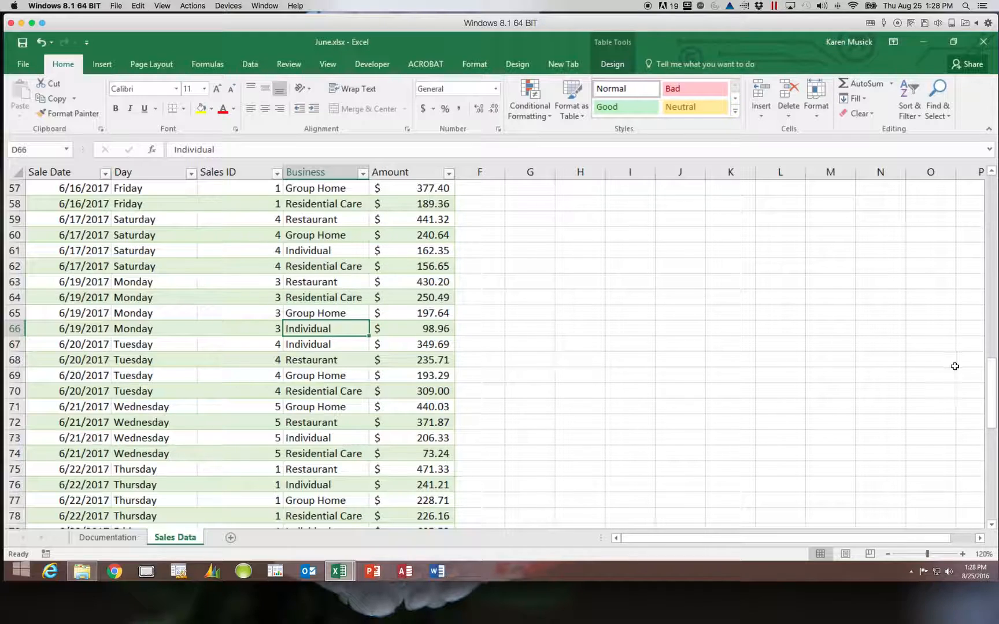
{"action": "left_click_drag", "start_coordinate": [990, 383], "coordinate": [989, 354]}
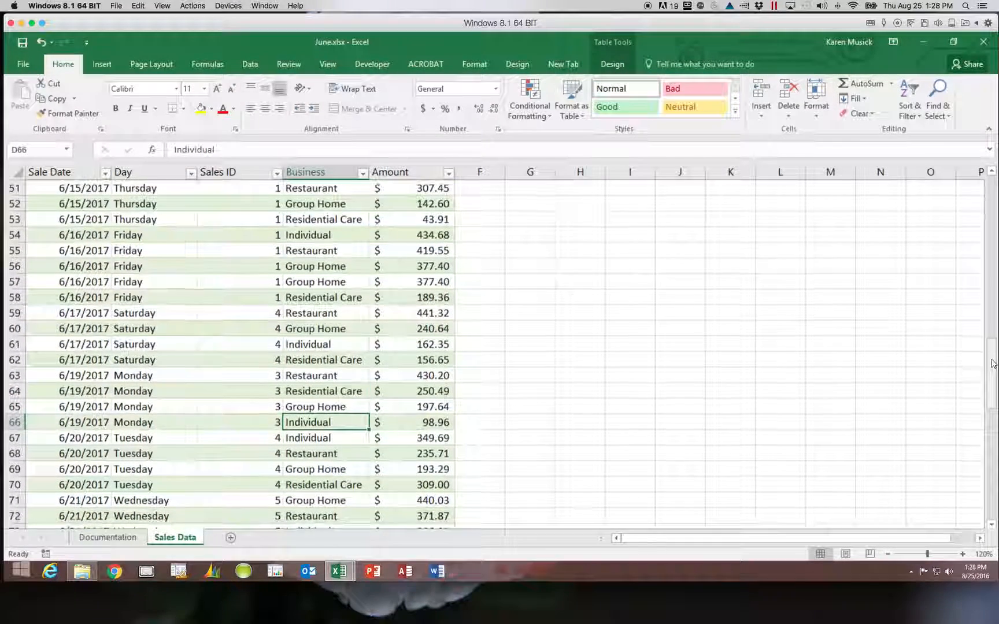
Step: Remove duplicate records from the sales table, comparing Sale Date, Day, Sales ID, Business and Amount, with the data treated as having headers
{"action": "left_click", "coordinate": [619, 66]}
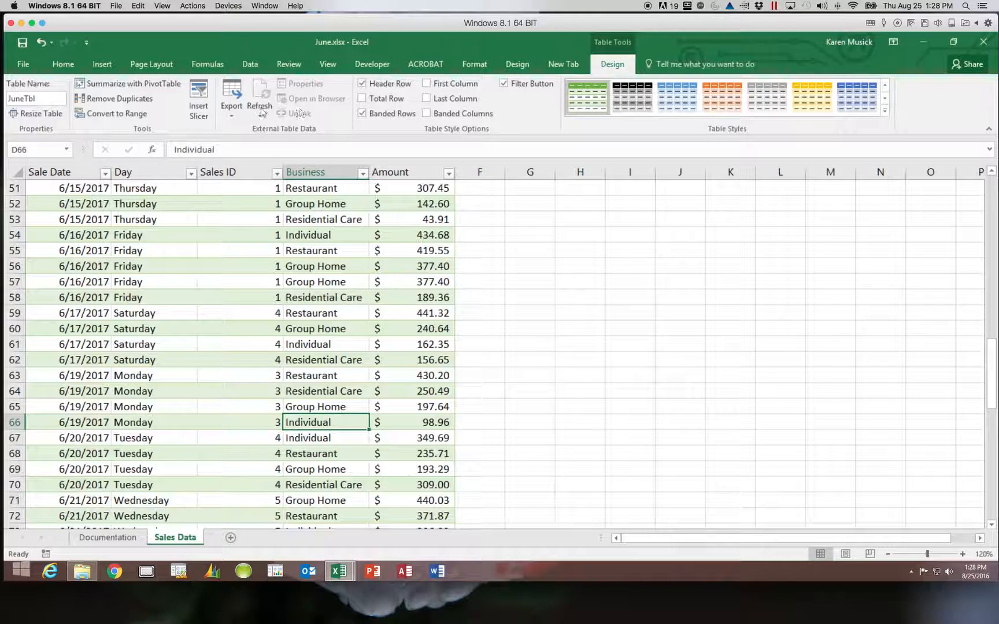
{"action": "left_click", "coordinate": [118, 98]}
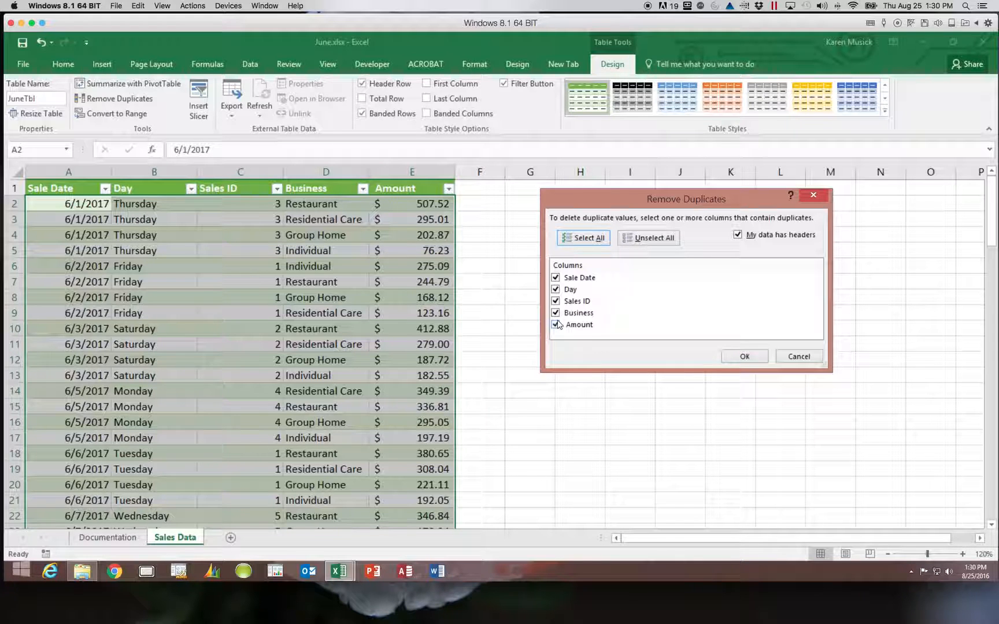
{"action": "left_click", "coordinate": [745, 357]}
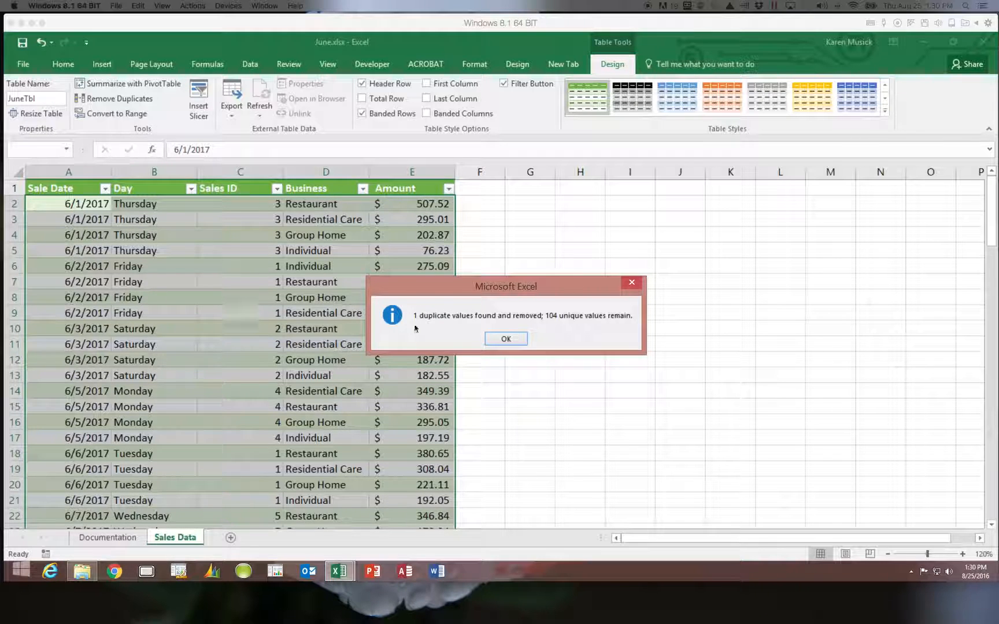
{"action": "left_click", "coordinate": [506, 339]}
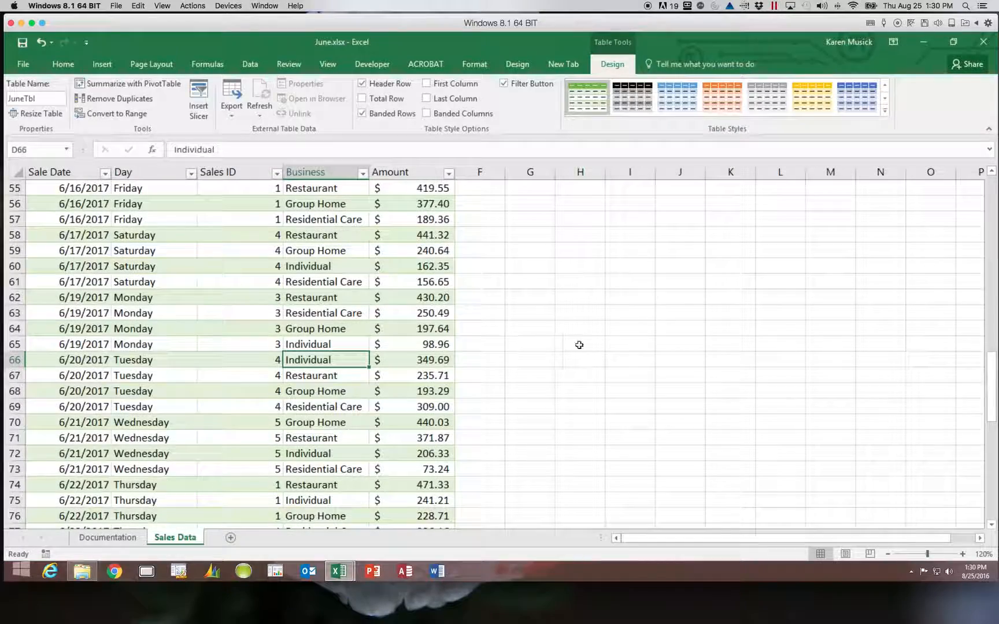
{"action": "left_click_drag", "start_coordinate": [991, 408], "coordinate": [992, 202]}
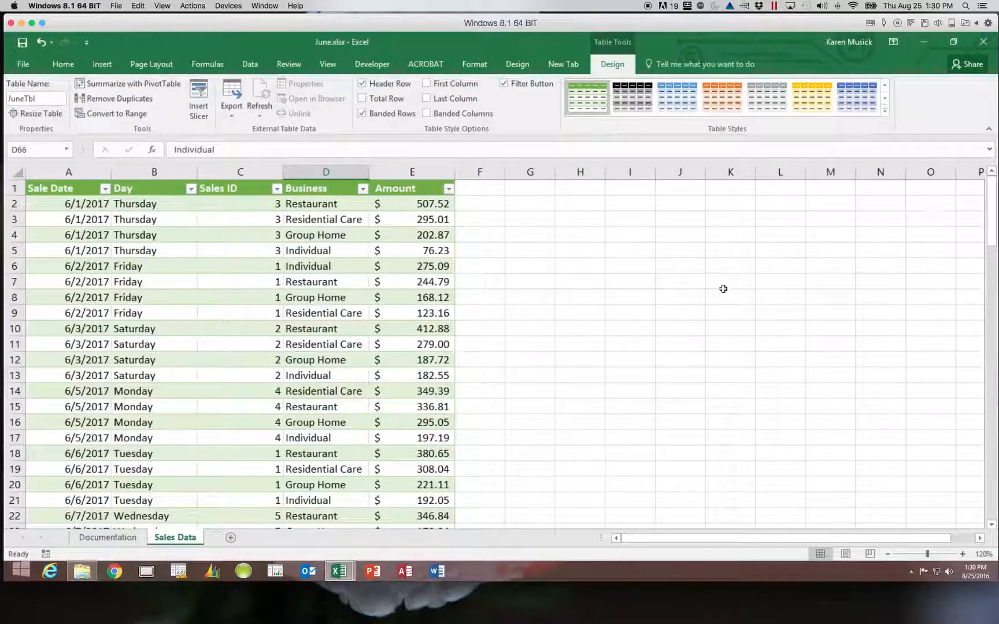